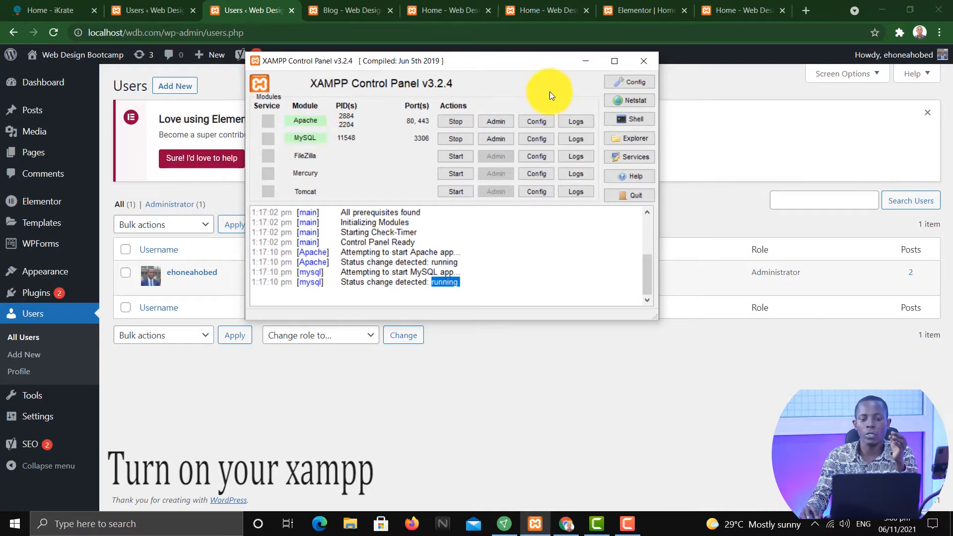
# Open the form for adding a new user to the WordPress site
pyautogui.click(583, 61)
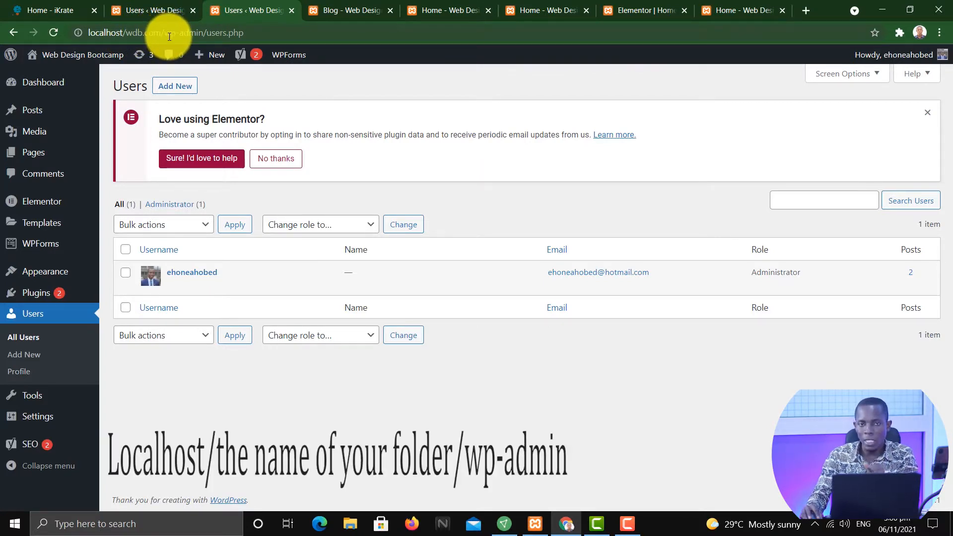
pyautogui.moveTo(194, 47)
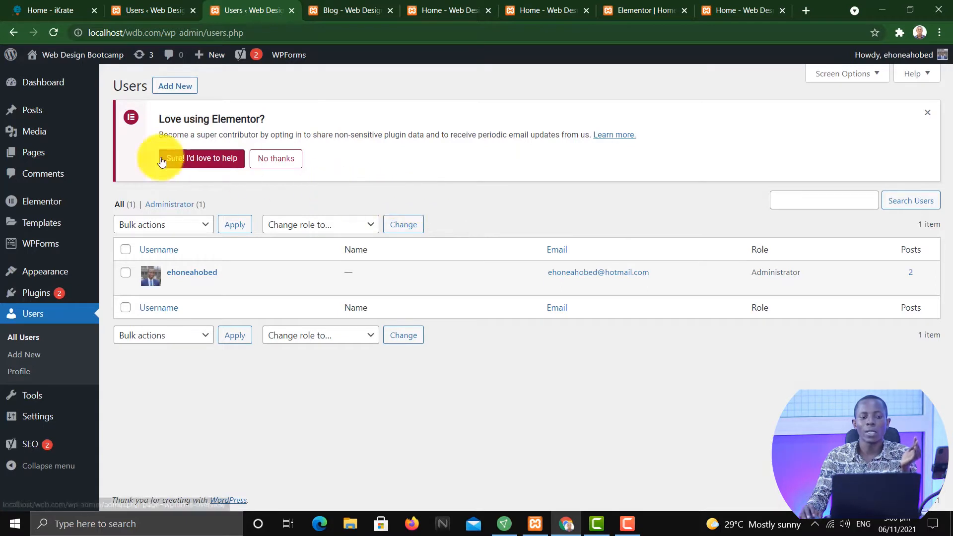
pyautogui.click(31, 315)
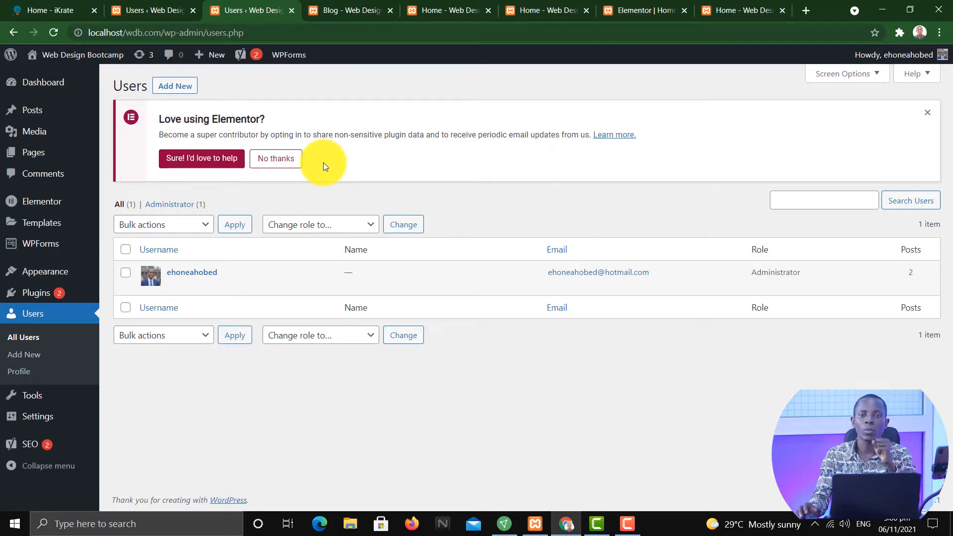
pyautogui.click(184, 93)
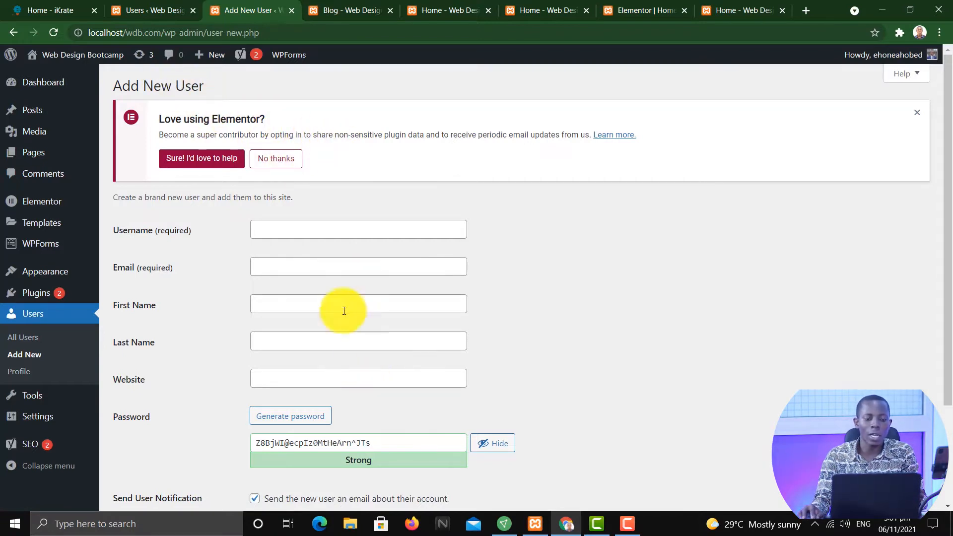
# Enter the new user's username
pyautogui.click(301, 228)
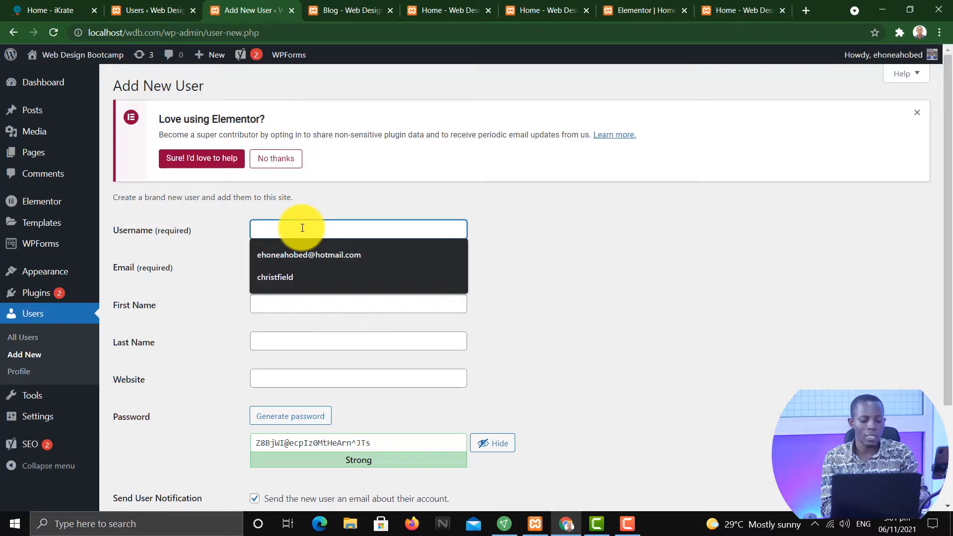
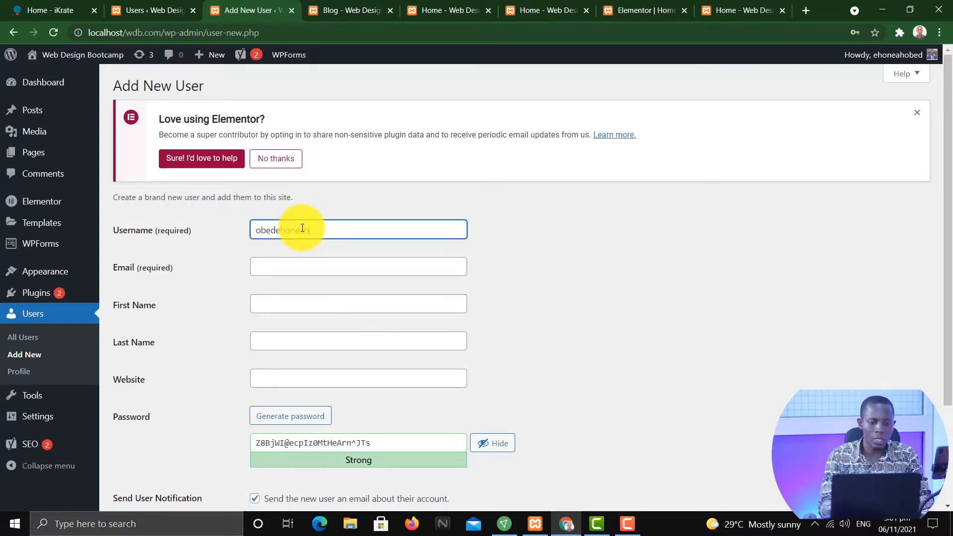
# Fill in the new user's e-mail address and their first and last name from the suggestions
pyautogui.click(289, 269)
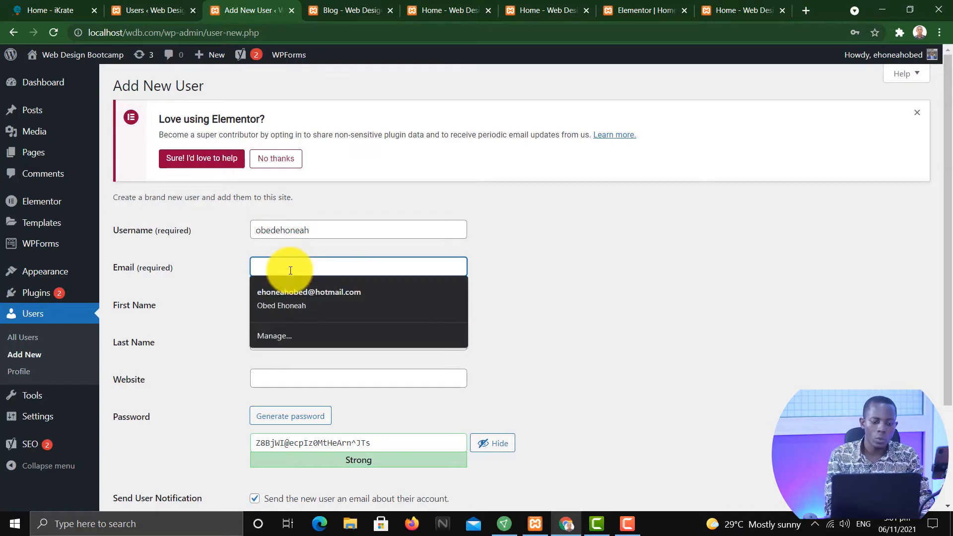
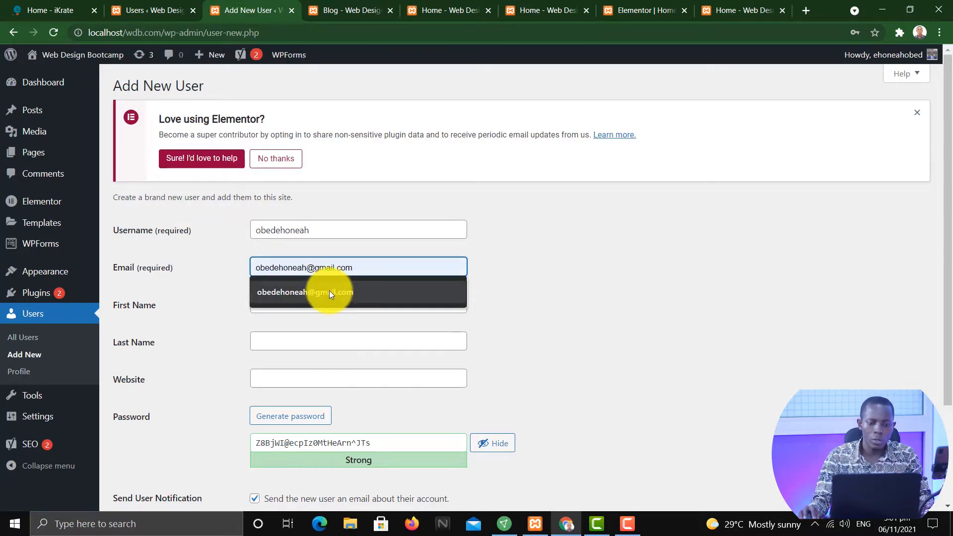
pyautogui.click(329, 291)
pyautogui.click(311, 313)
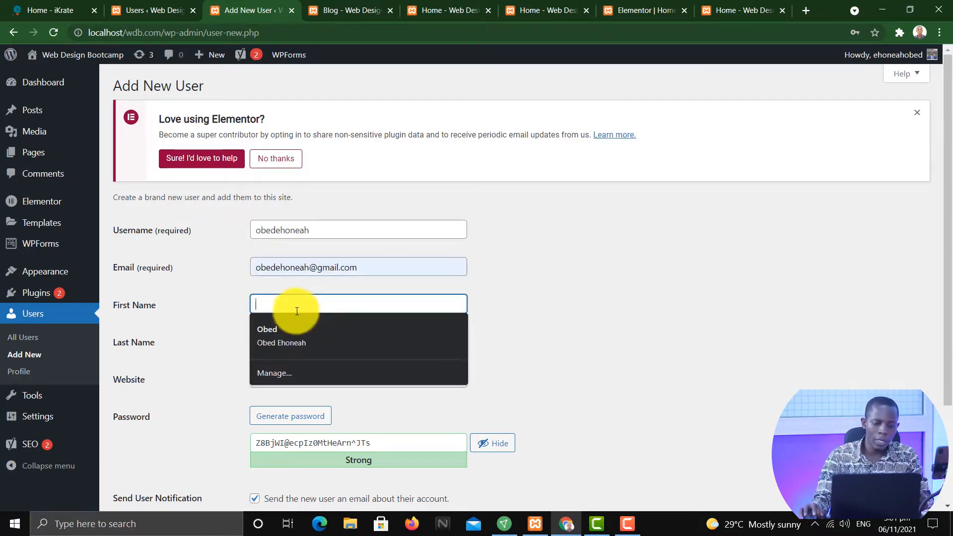
pyautogui.click(305, 337)
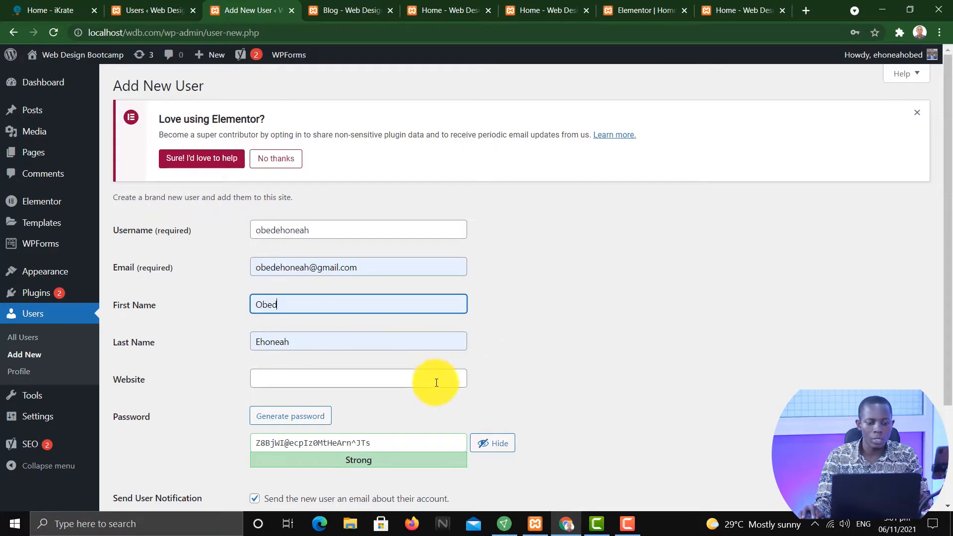
# Replace the generated password with a custom password for the new user
pyautogui.scroll(-3, 502, 361)
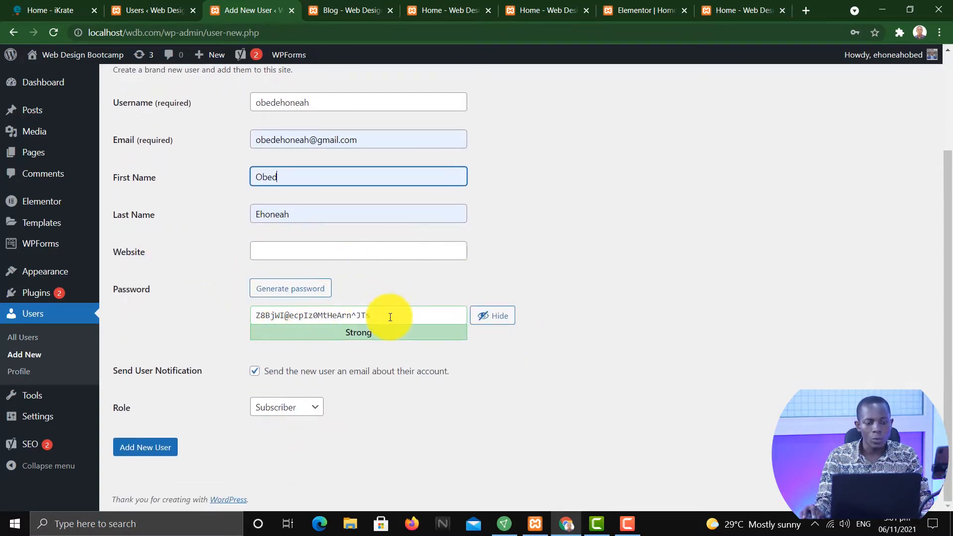
pyautogui.moveTo(389, 314); pyautogui.dragTo(248, 325)
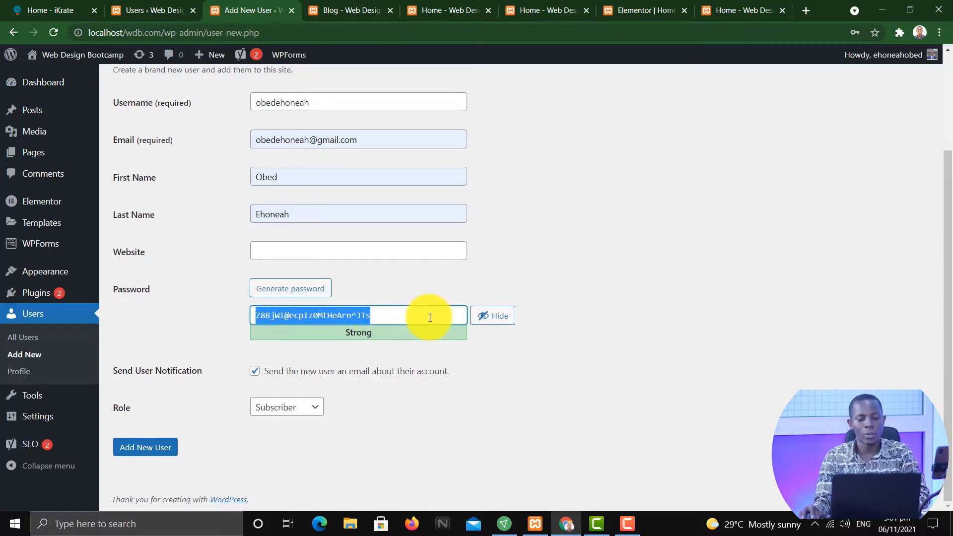
pyautogui.click(488, 324)
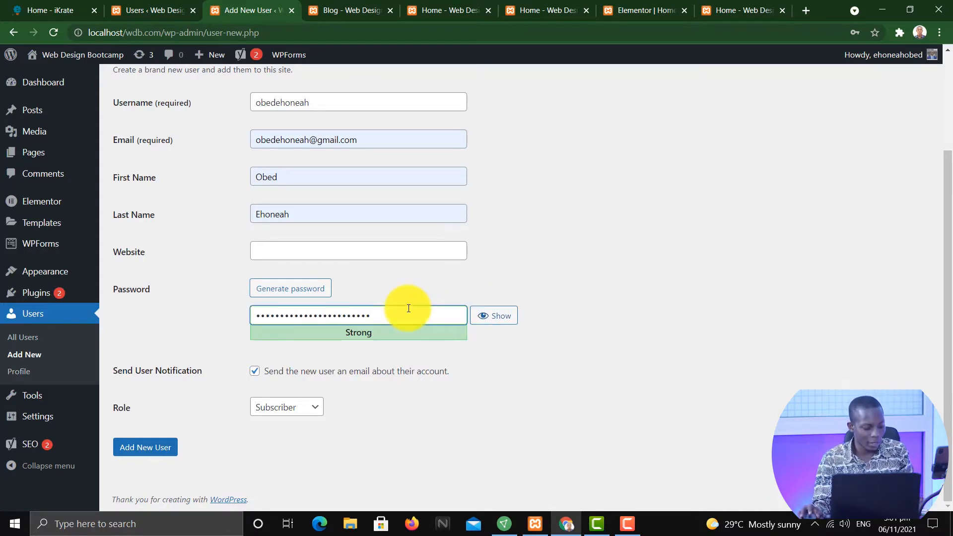
pyautogui.doubleClick(408, 308)
pyautogui.write('1')
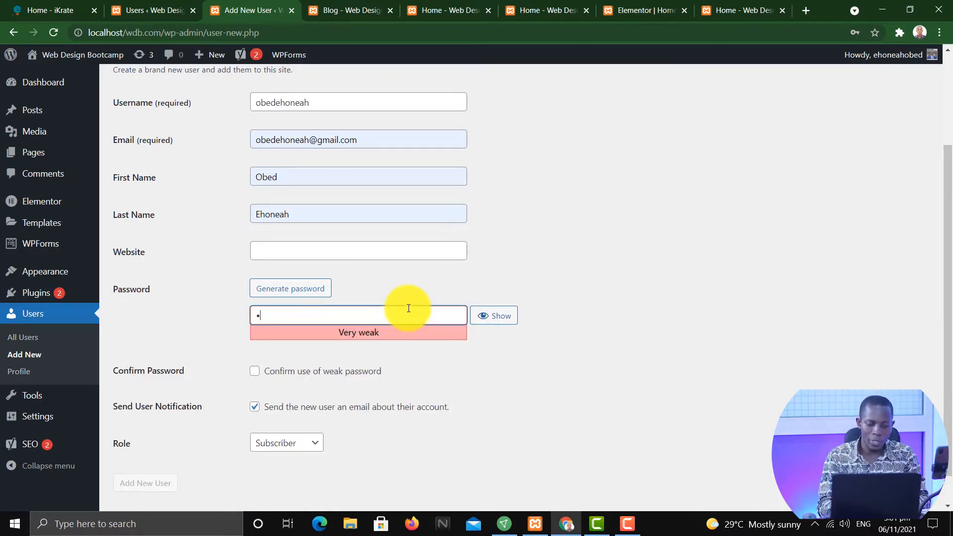
pyautogui.write('2345')
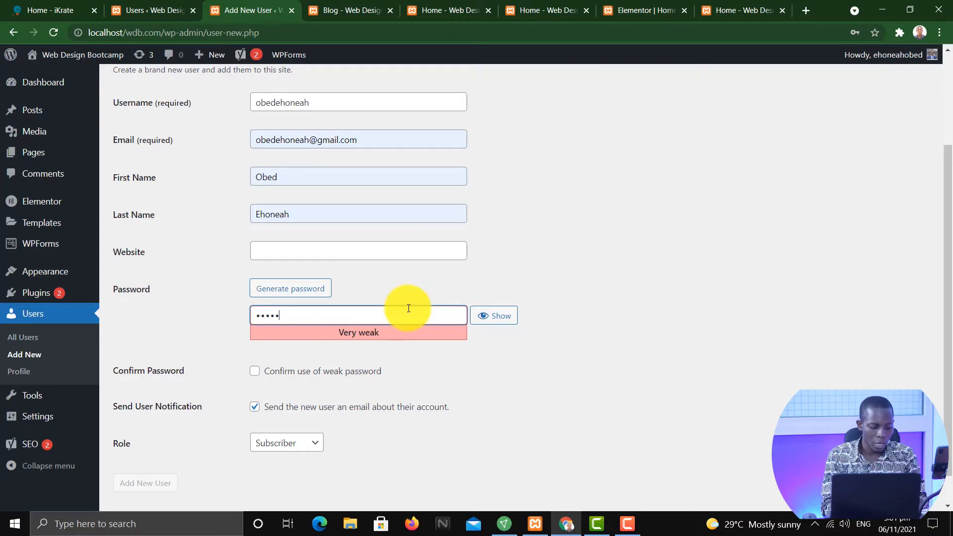
pyautogui.write('678910')
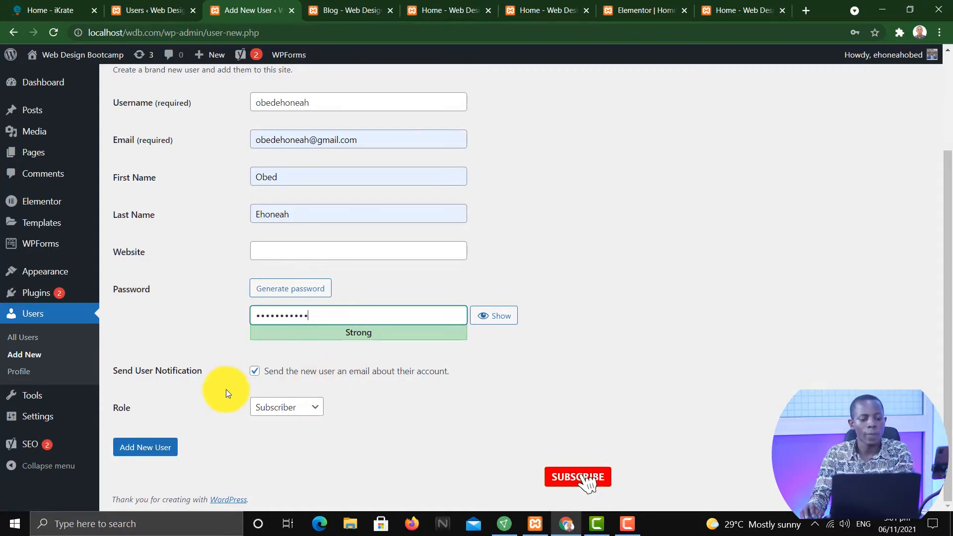
# Set the new user's role to Subscriber and create the user
pyautogui.moveTo(112, 405); pyautogui.dragTo(145, 408)
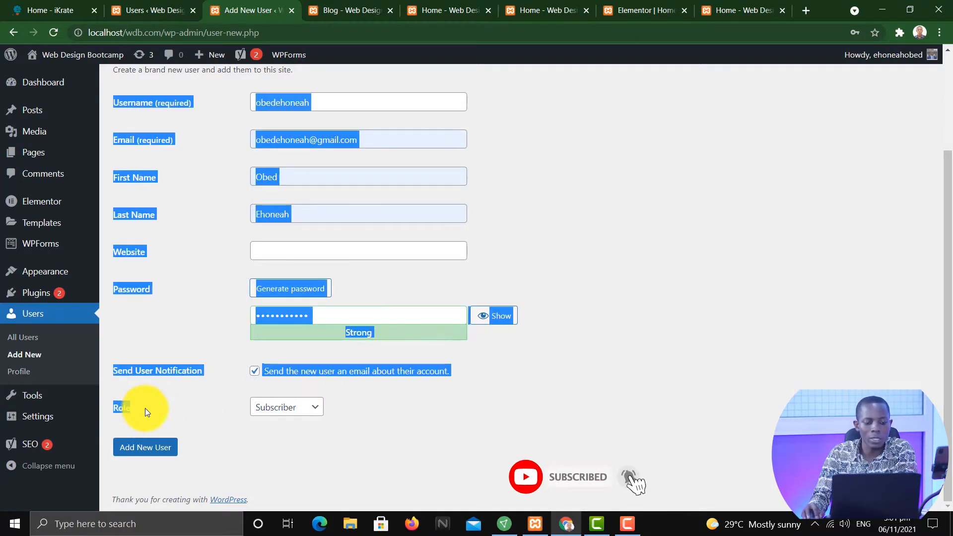
pyautogui.click(544, 424)
pyautogui.click(314, 406)
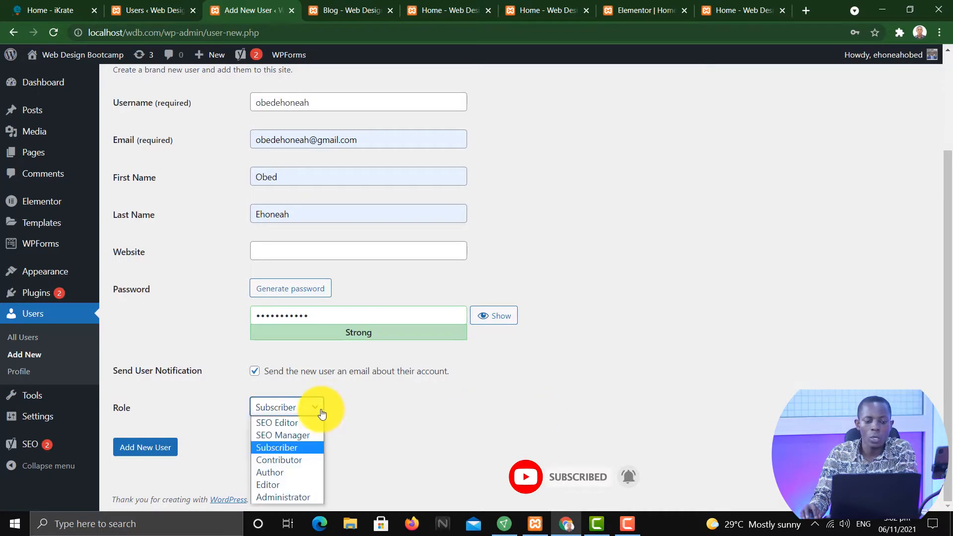
pyautogui.click(389, 417)
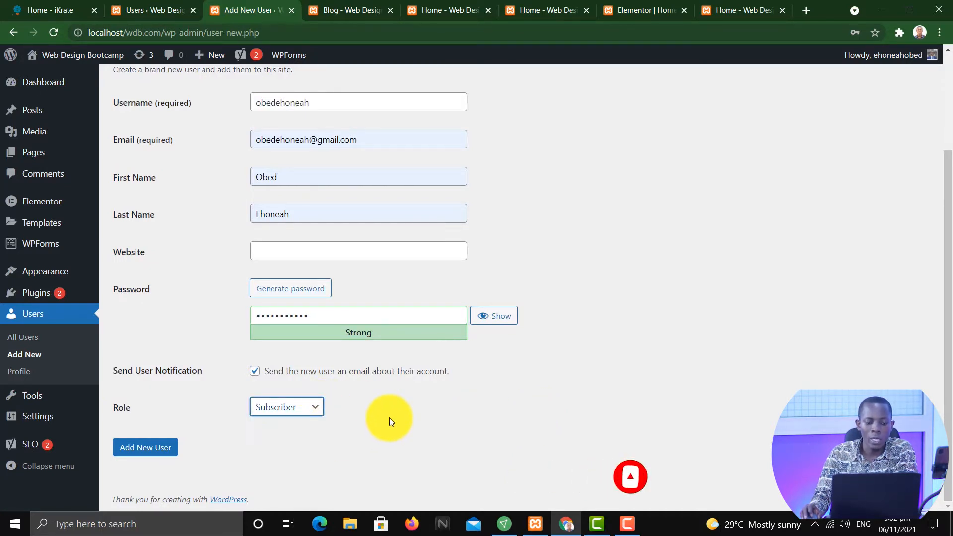
pyautogui.click(303, 412)
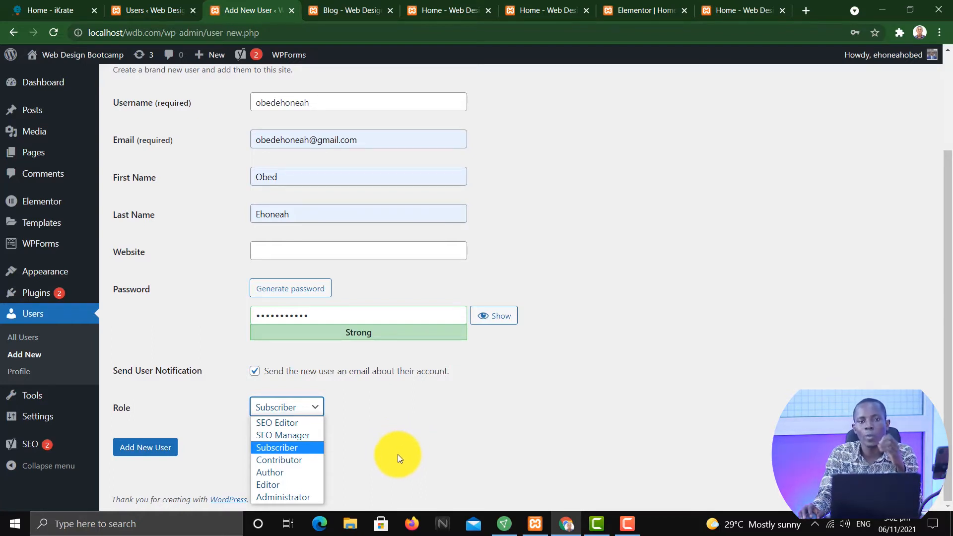
pyautogui.click(284, 448)
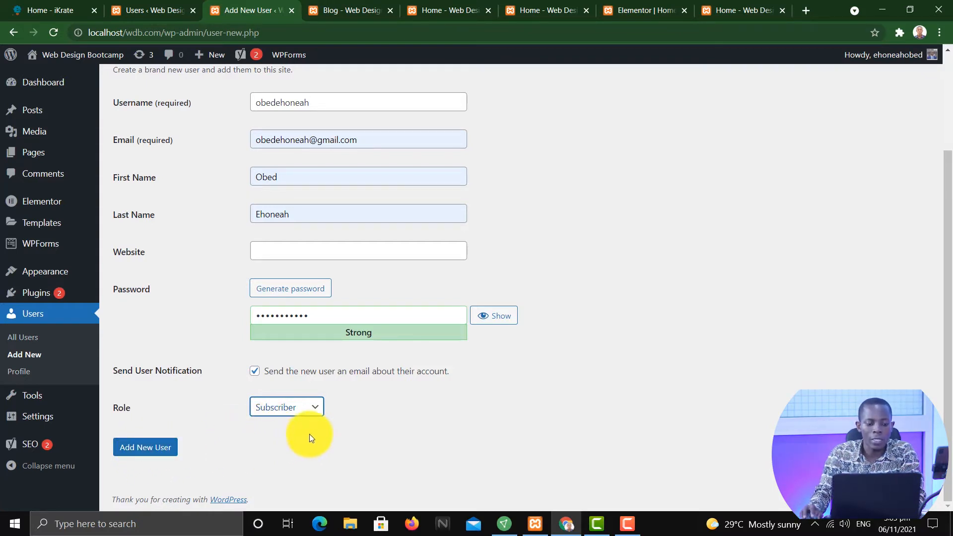
pyautogui.click(164, 446)
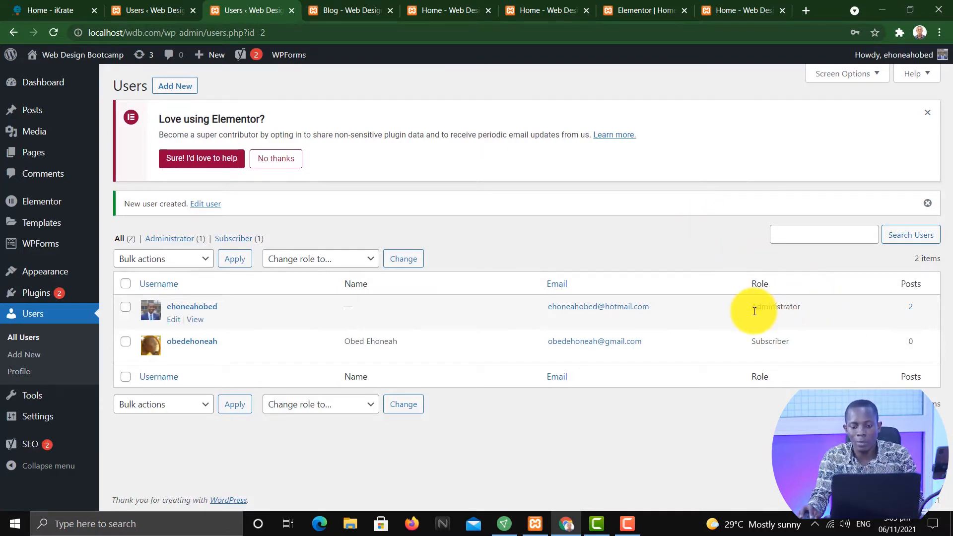
# Compare the roles of the two users in the users list
pyautogui.moveTo(748, 308); pyautogui.dragTo(807, 306)
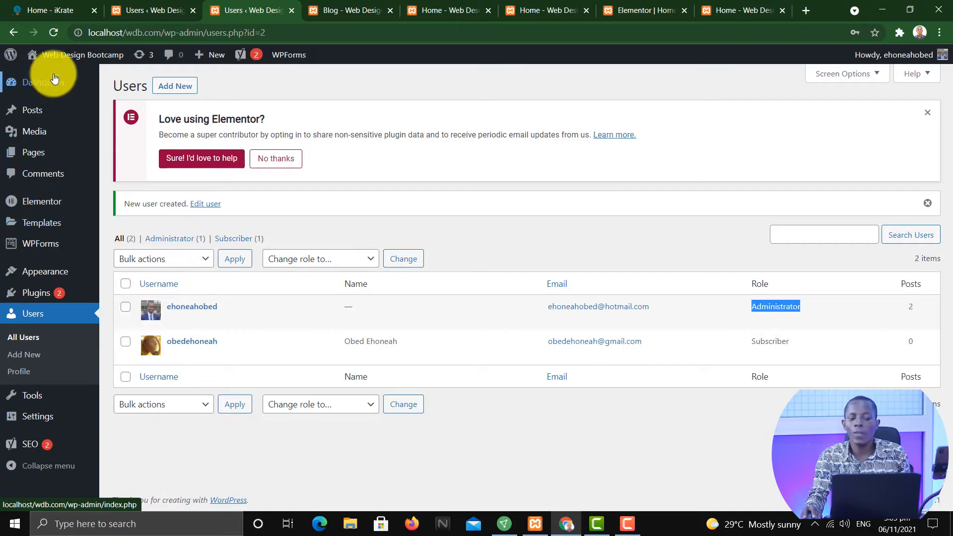
pyautogui.moveTo(65, 107)
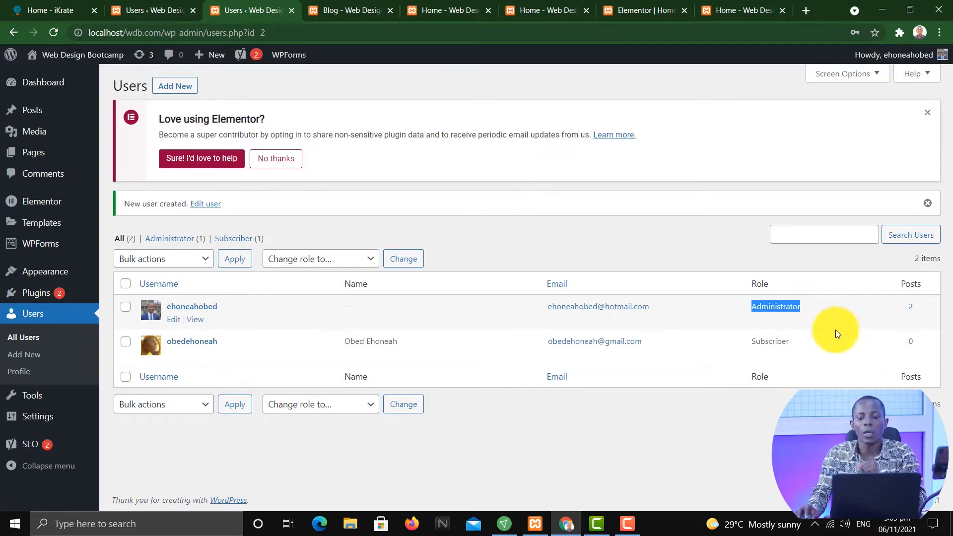
pyautogui.moveTo(796, 340); pyautogui.dragTo(737, 355)
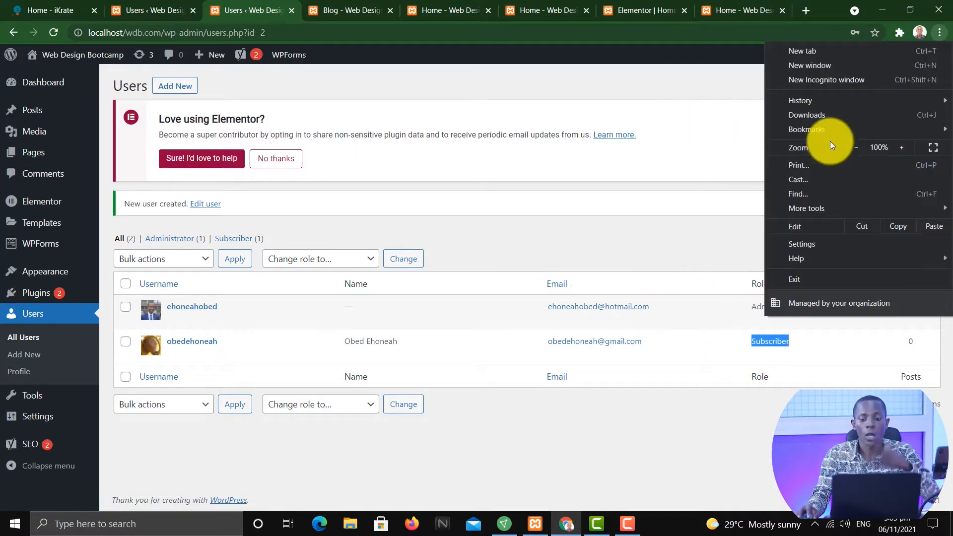
# Open a new incognito window and go to localhost/wdb.com/wp-admin/
pyautogui.click(838, 82)
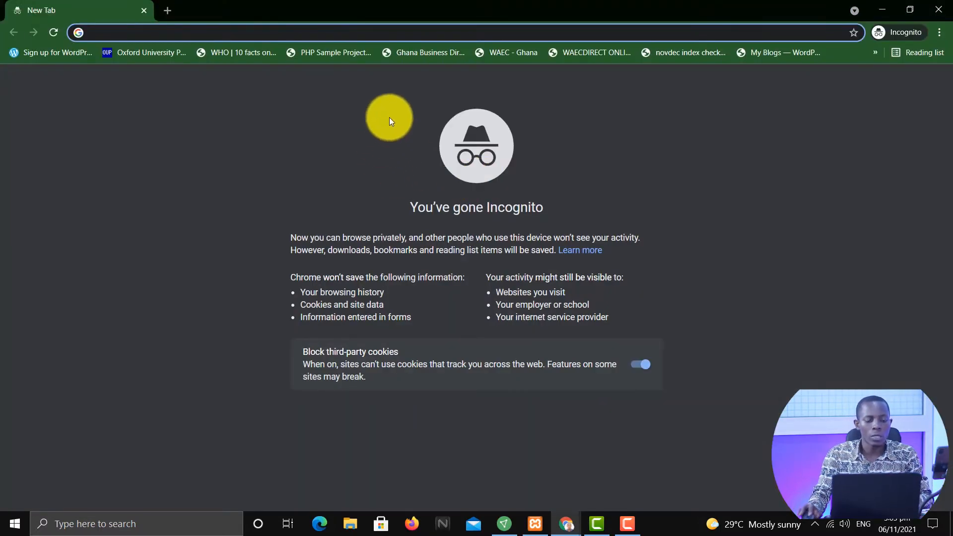
pyautogui.write('lopc')
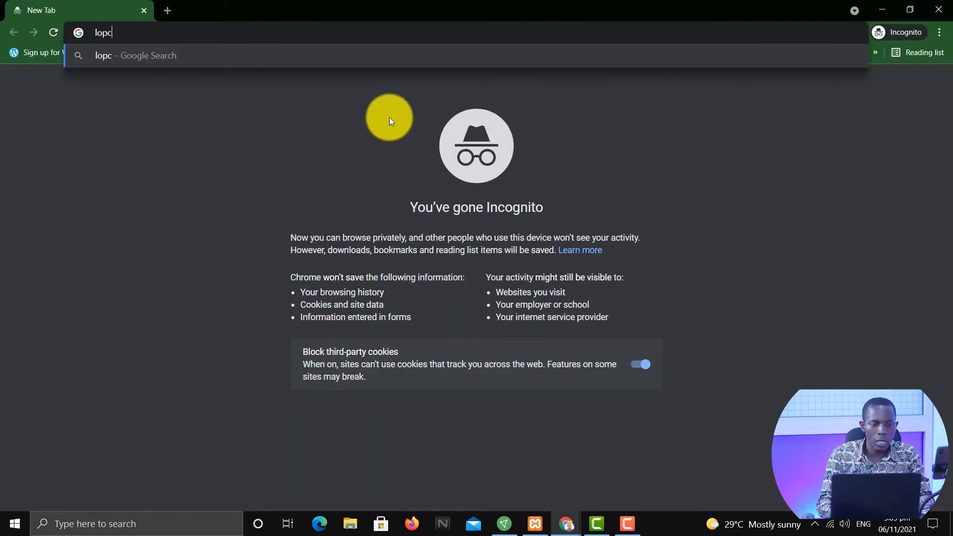
pyautogui.press('BackSpace')
pyautogui.press('BackSpace')
pyautogui.write('calhost')
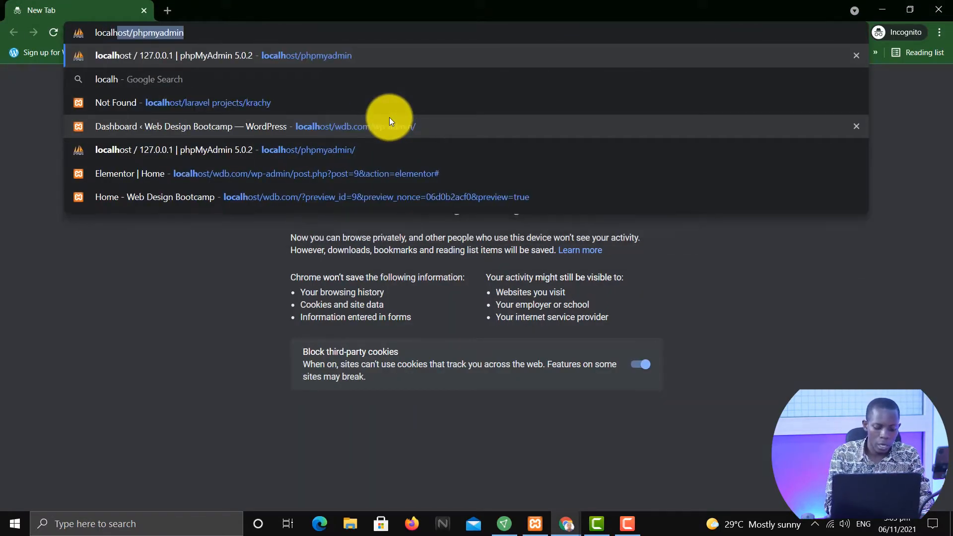
pyautogui.press('BackSpace')
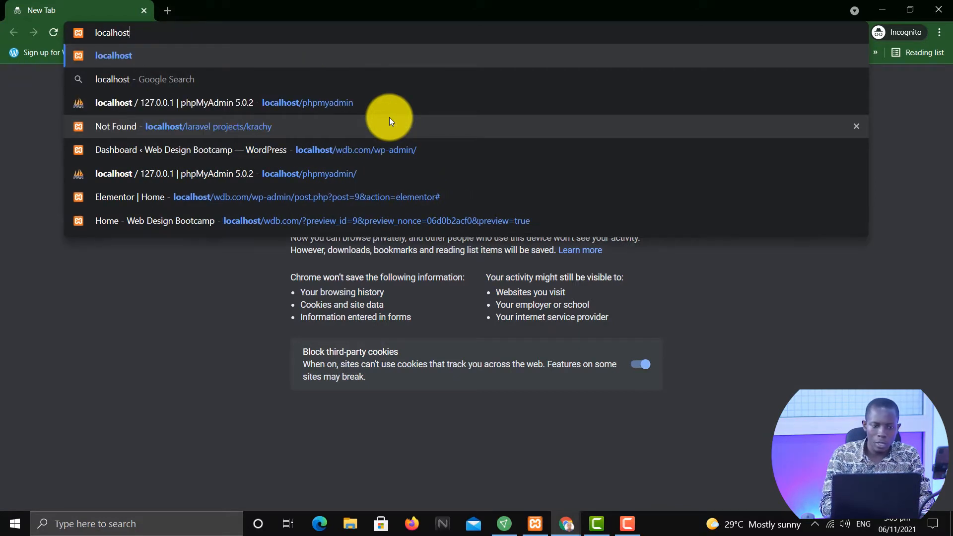
pyautogui.write('/w')
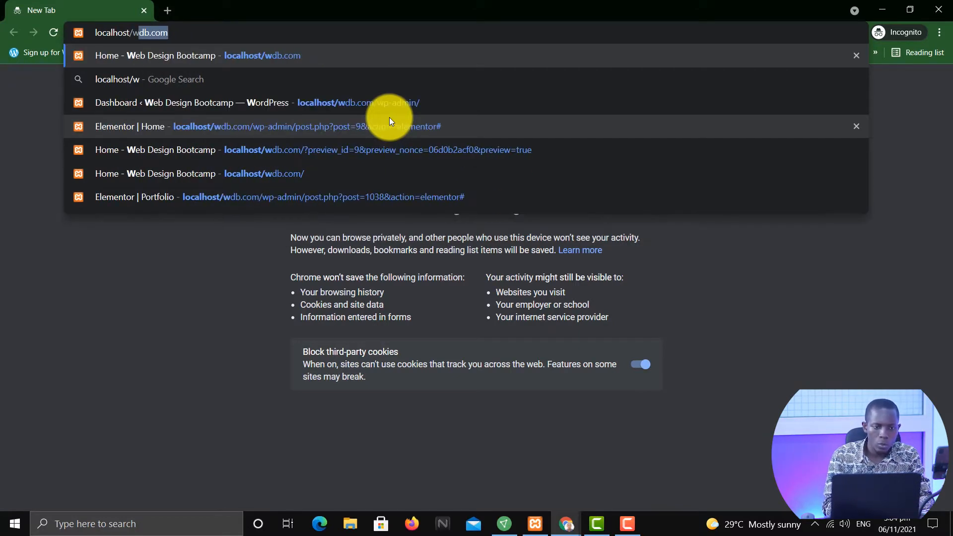
pyautogui.write('db.com/w')
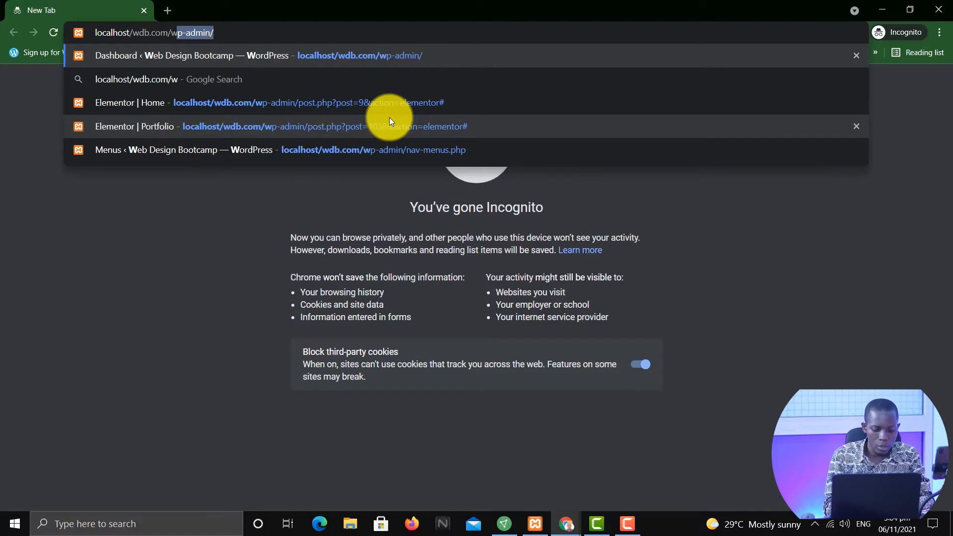
pyautogui.write('p-admin')
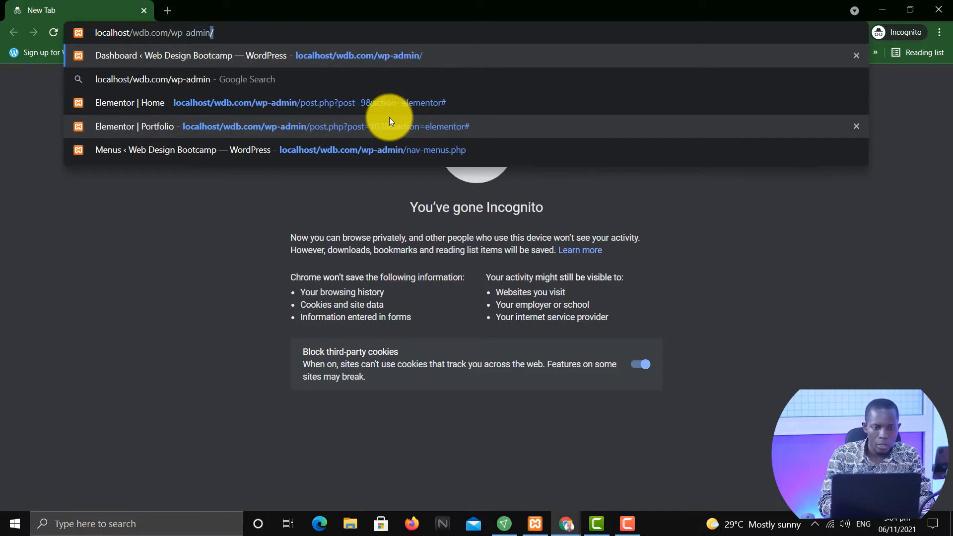
pyautogui.write('/')
pyautogui.press('Return')
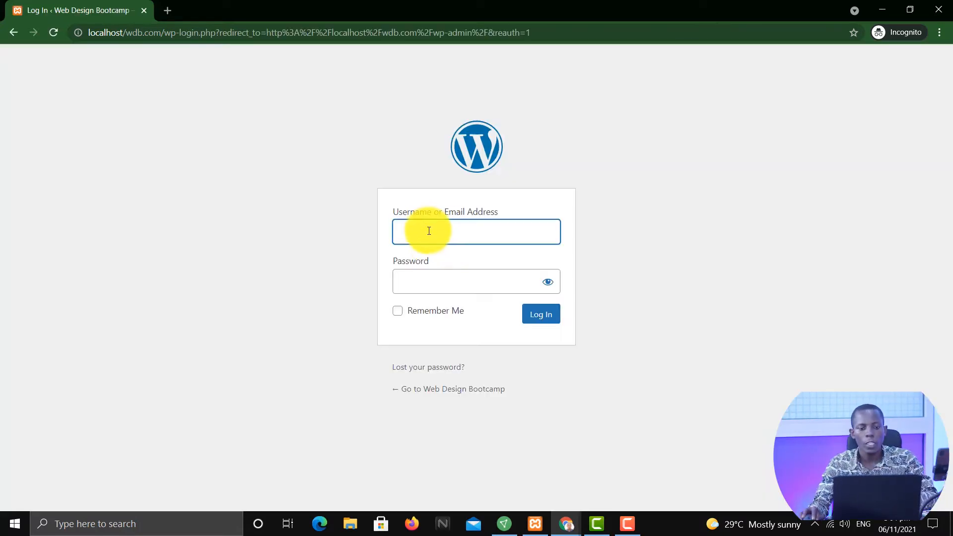
# Log in as the new user by entering their username and password, ticking Remember Me
pyautogui.click(431, 231)
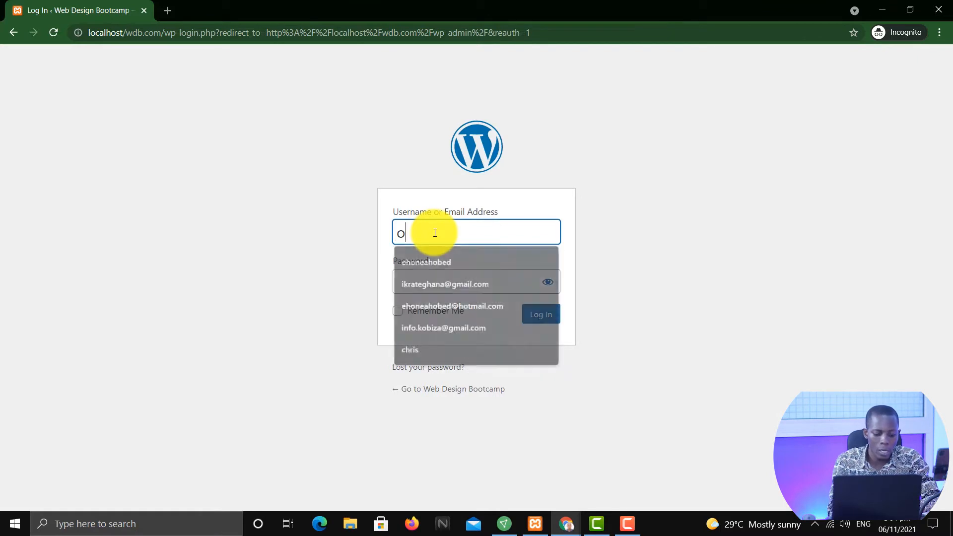
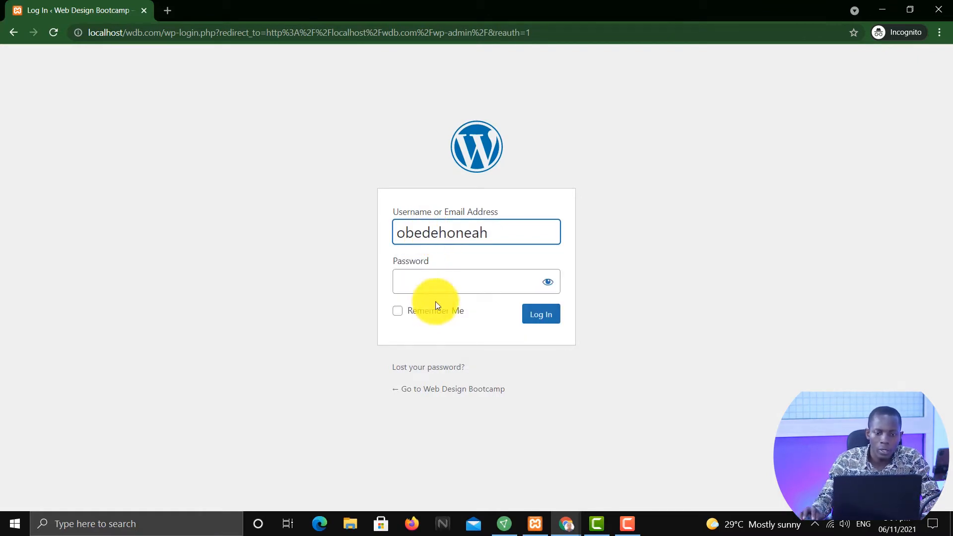
pyautogui.click(440, 274)
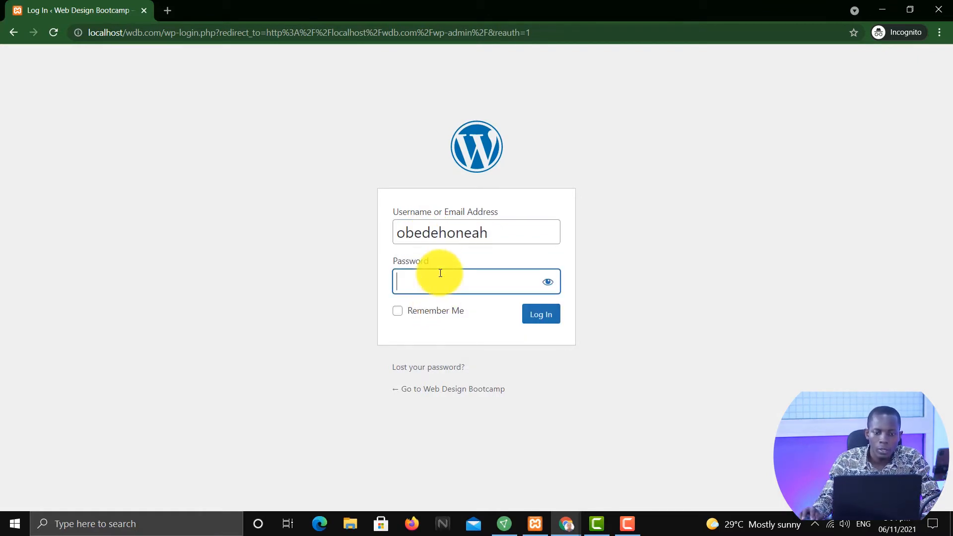
pyautogui.write('•')
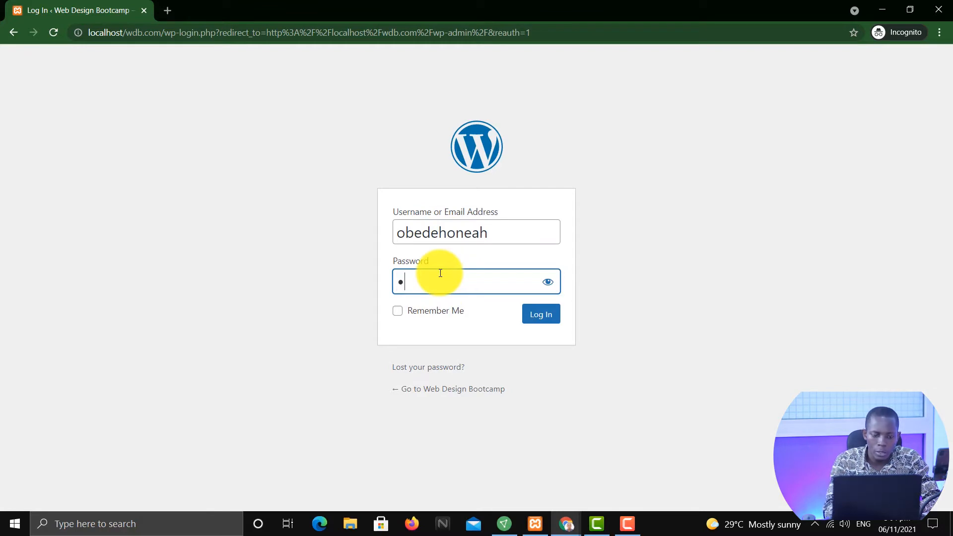
pyautogui.write('••••')
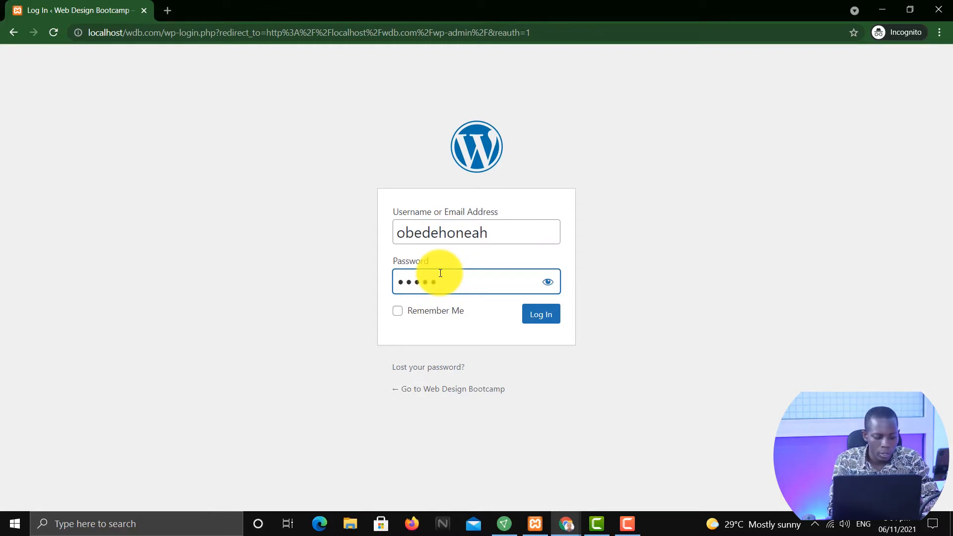
pyautogui.write('••••••')
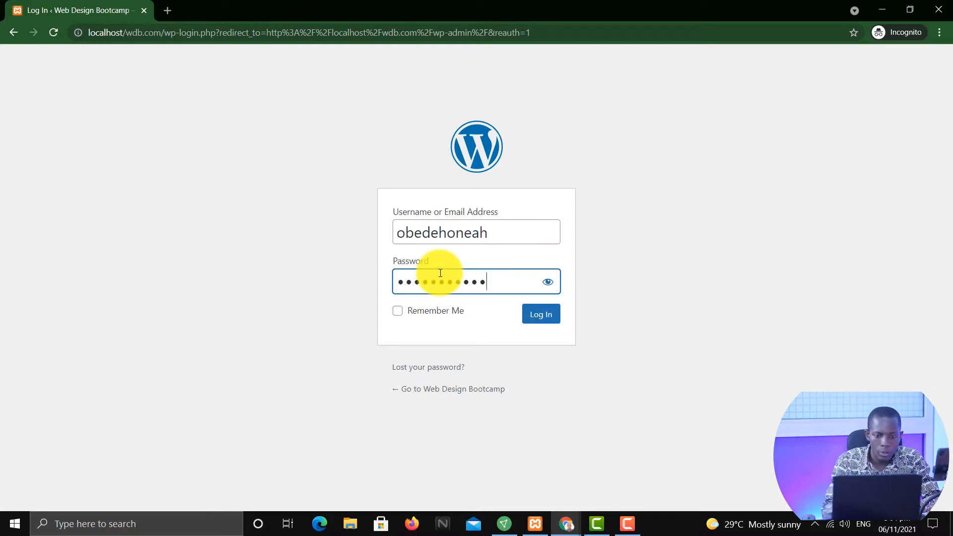
pyautogui.click(411, 311)
pyautogui.click(548, 319)
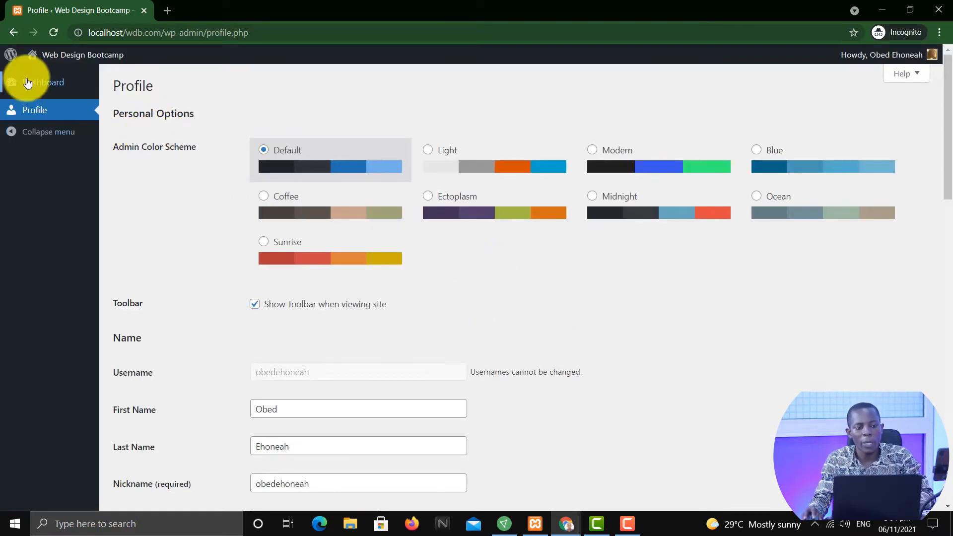
# Review the subscriber's Profile page and compare it with the admin's users list
pyautogui.hotkey('alt', 'Tab')
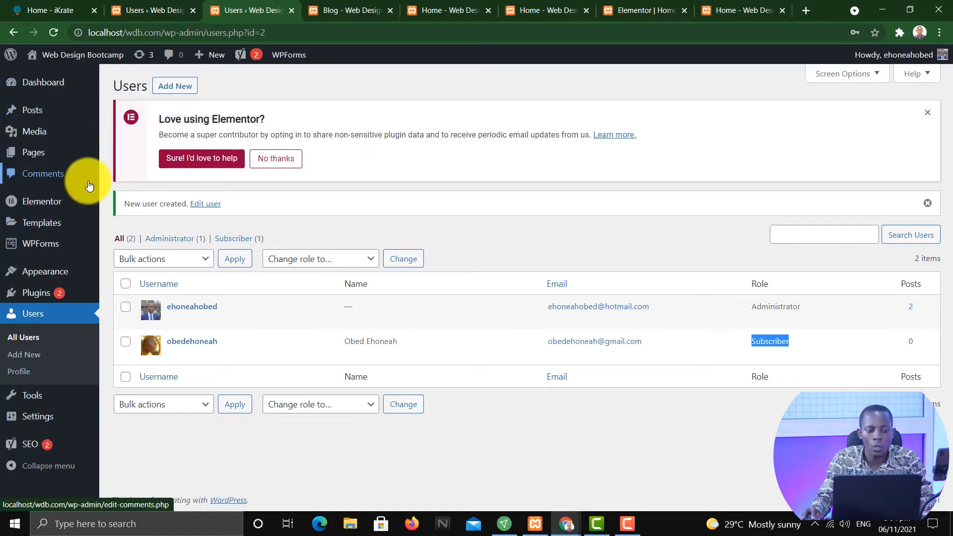
pyautogui.hotkey('alt', 'Tab')
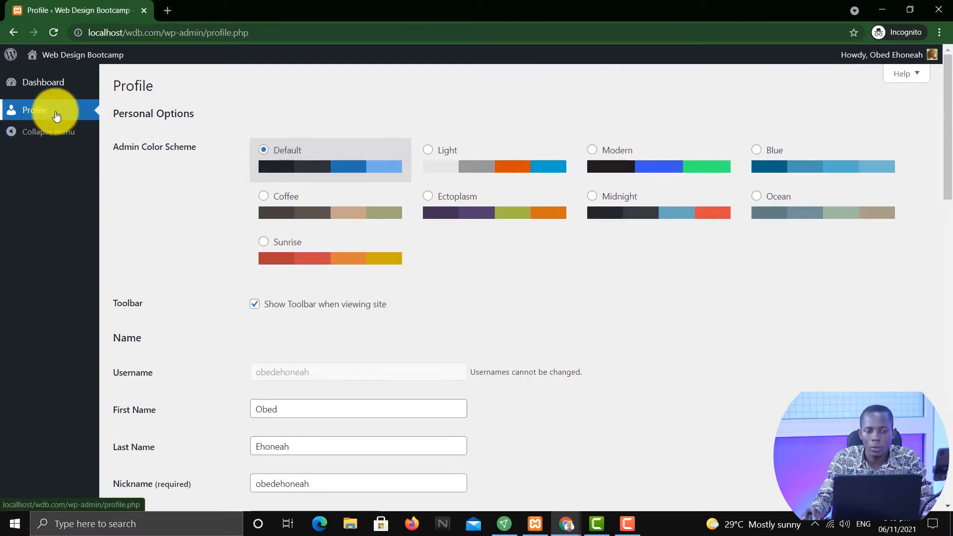
pyautogui.scroll(-6, 492, 307)
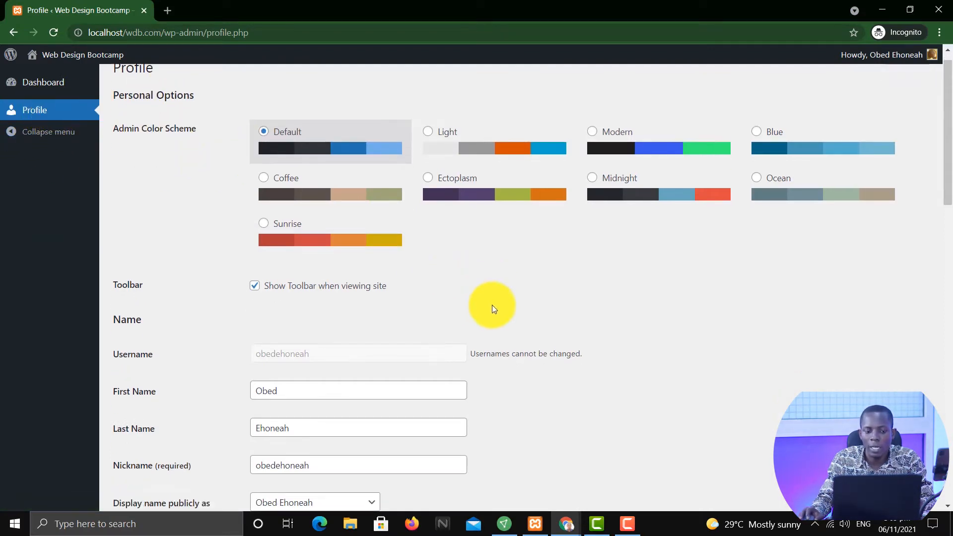
pyautogui.scroll(-13, 506, 313)
pyautogui.scroll(17, 508, 308)
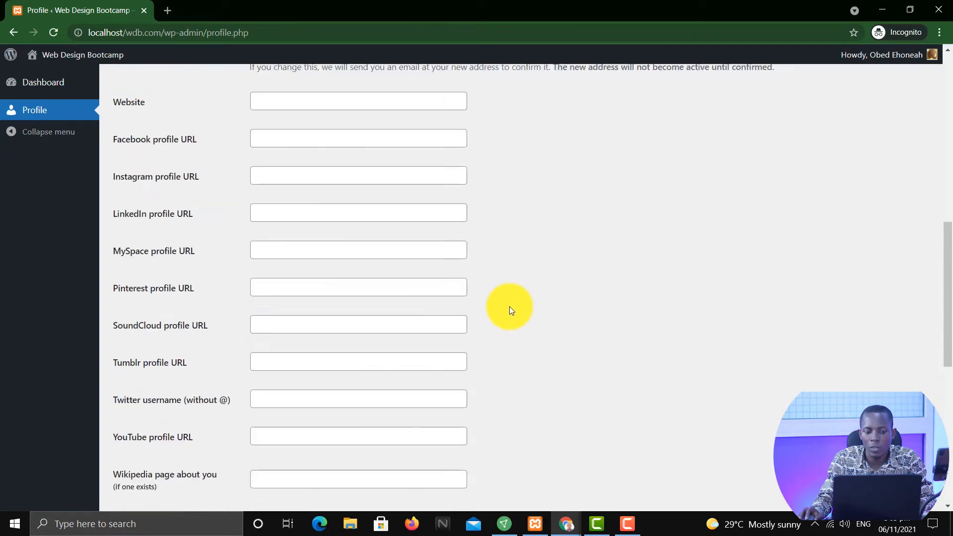
pyautogui.scroll(3, 481, 246)
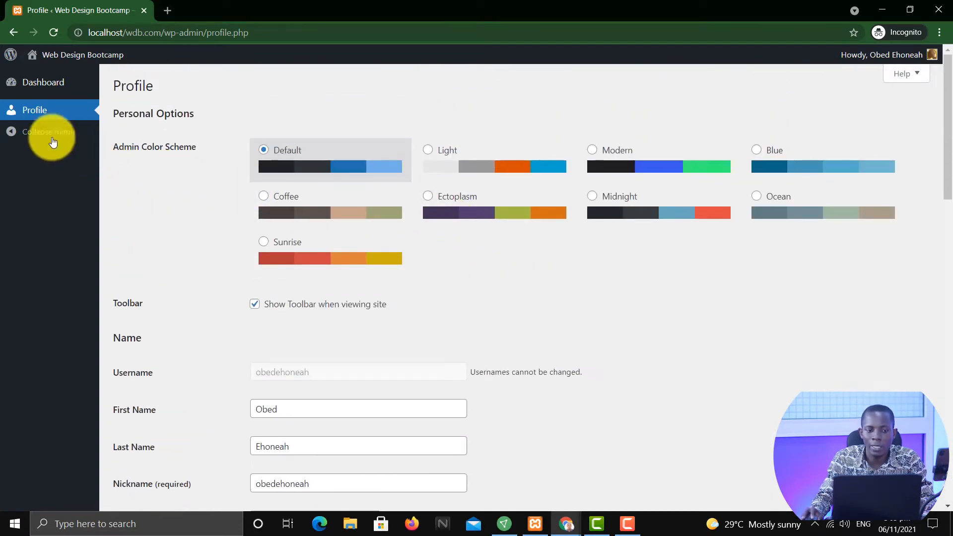
pyautogui.scroll(-10, 566, 360)
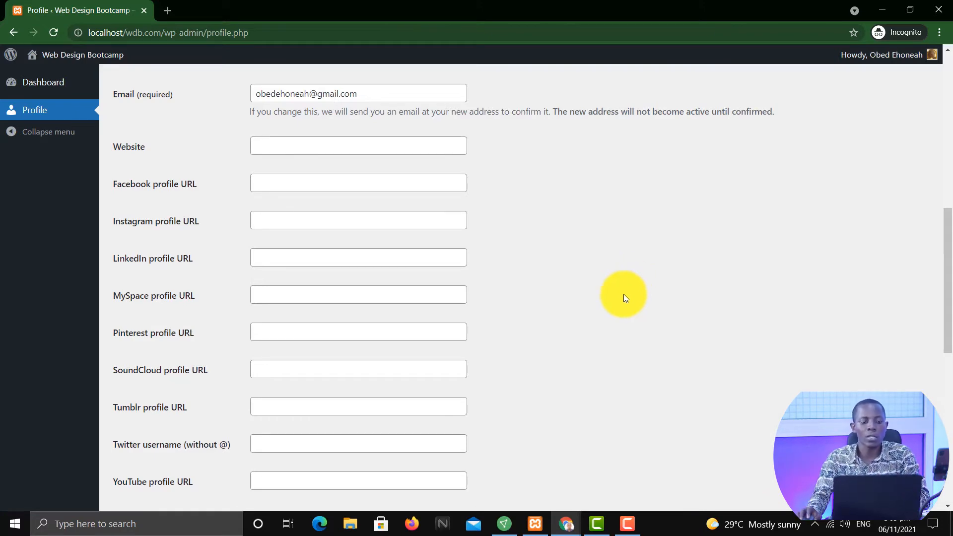
pyautogui.scroll(10, 623, 290)
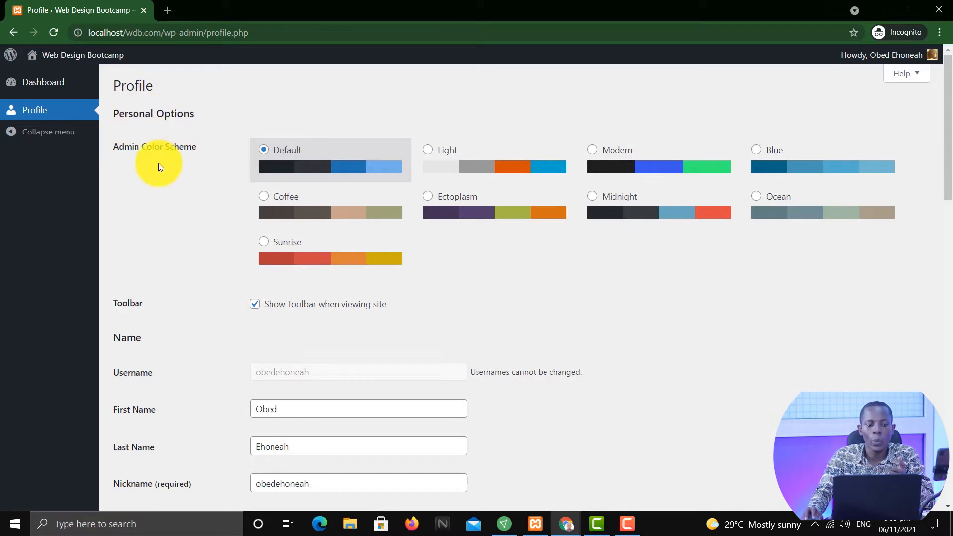
# Change the subscriber's admin color scheme to Sunrise
pyautogui.click(446, 154)
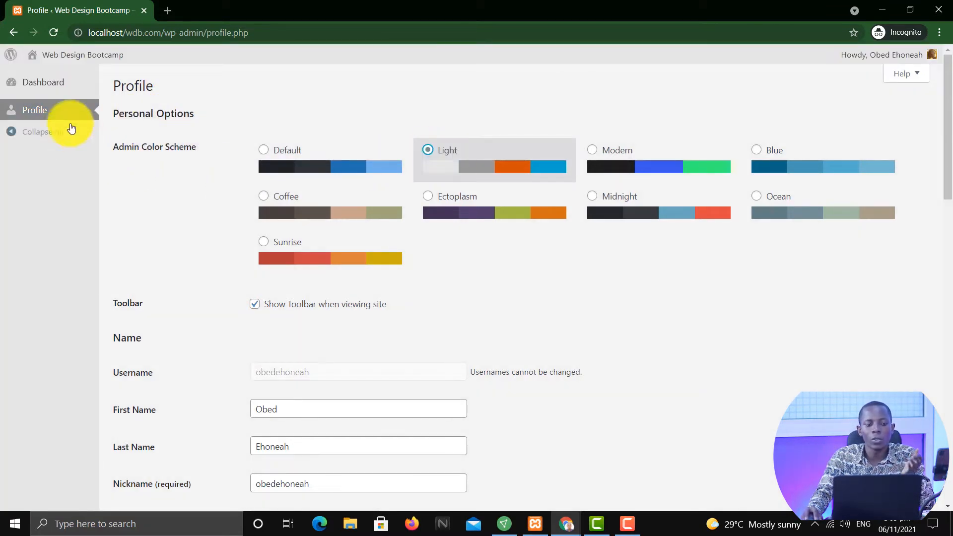
pyautogui.click(286, 156)
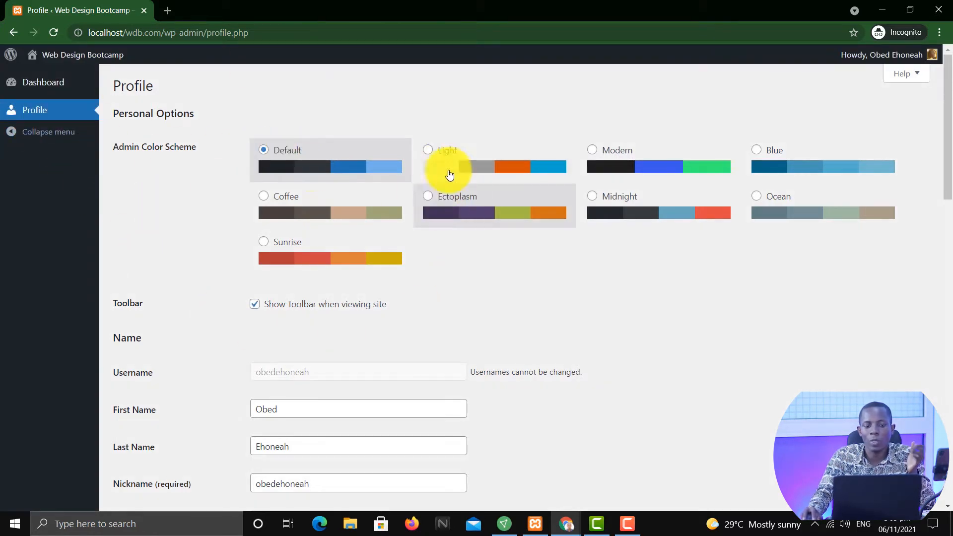
pyautogui.click(454, 150)
pyautogui.click(660, 171)
pyautogui.click(782, 165)
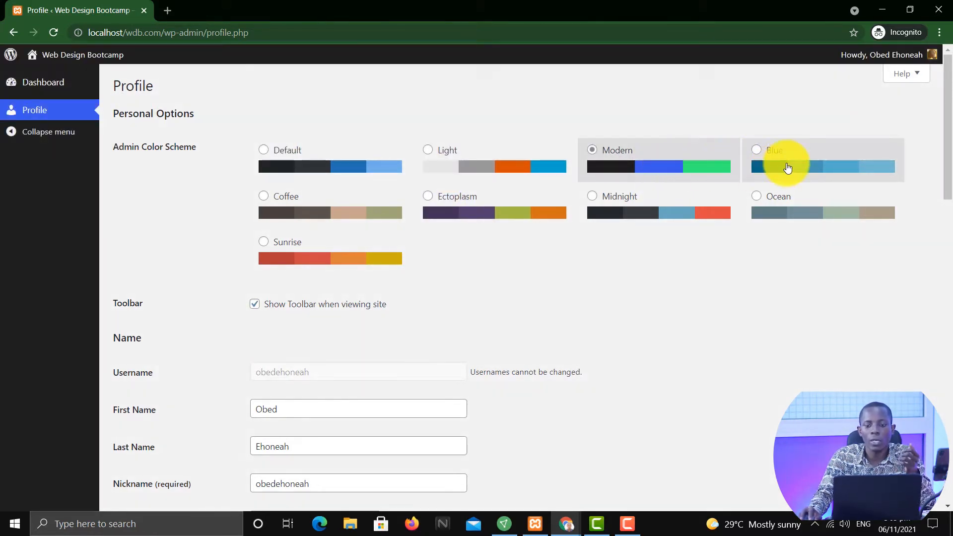
pyautogui.click(317, 263)
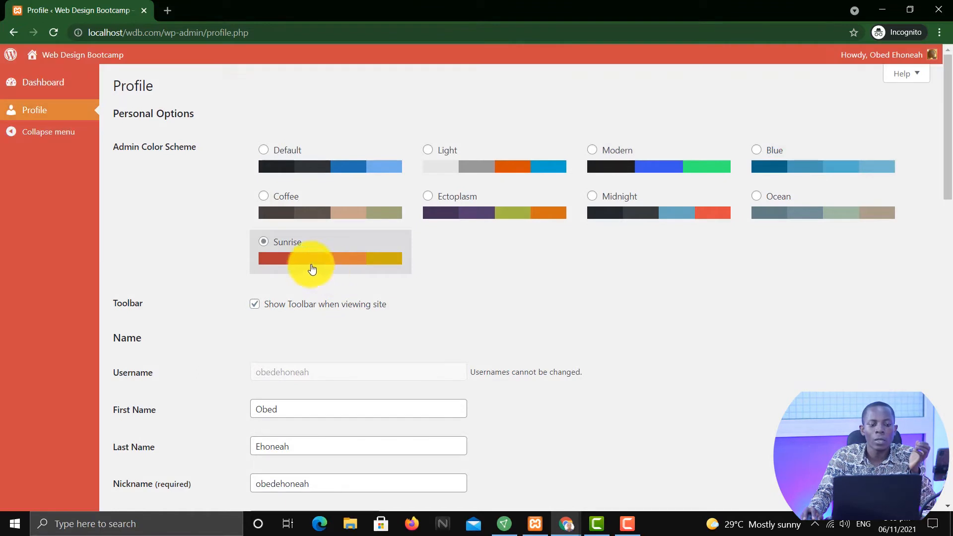
# Scroll through the rest of the subscriber's profile settings down to Account Management
pyautogui.scroll(-3, 168, 389)
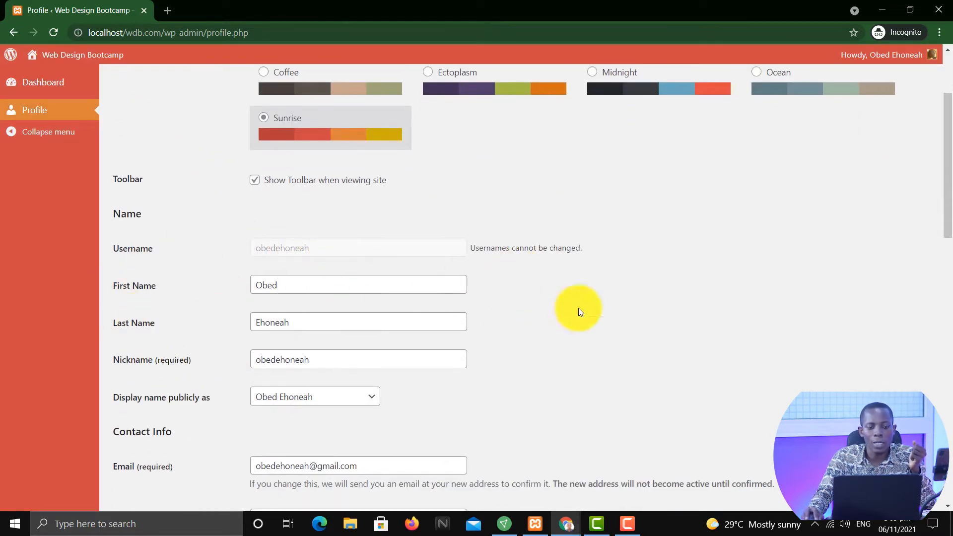
pyautogui.scroll(-8, 374, 410)
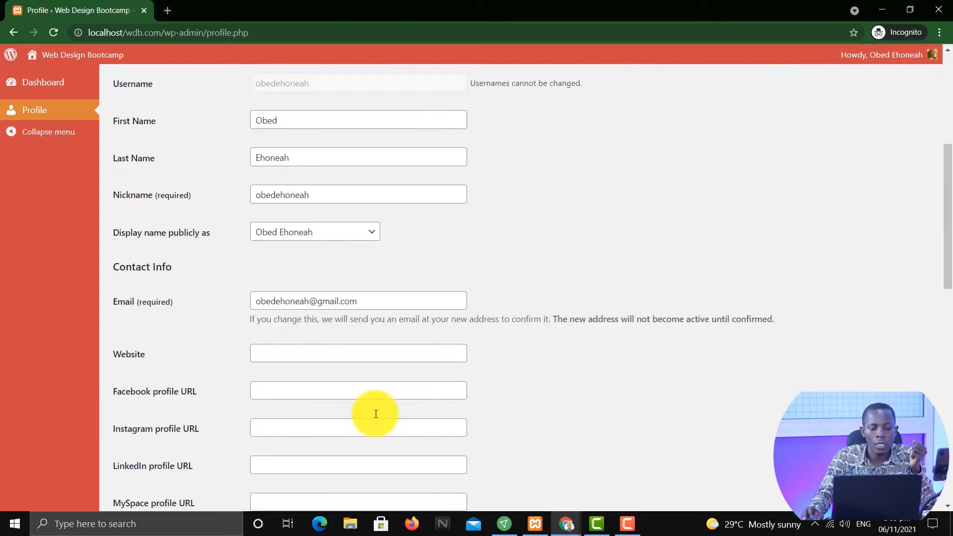
pyautogui.scroll(-8, 303, 379)
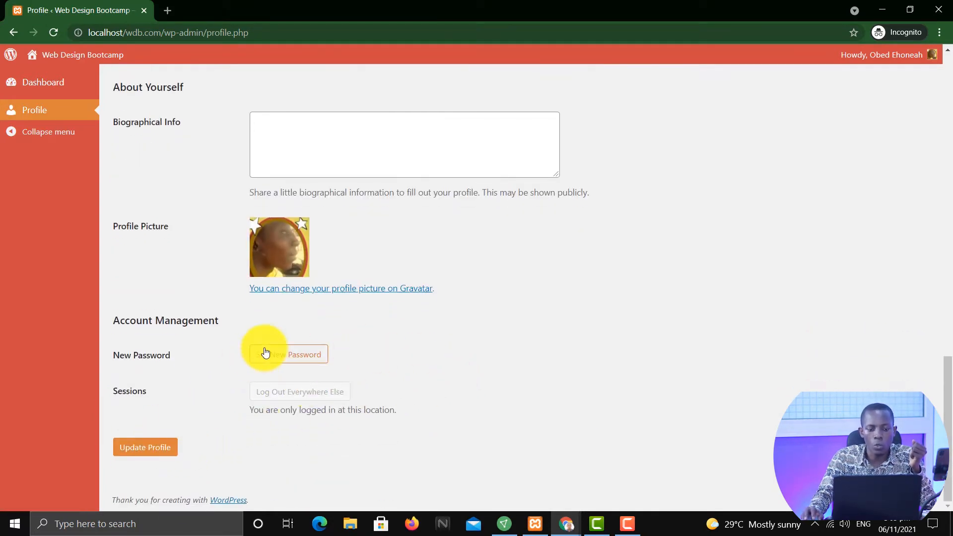
pyautogui.scroll(8, 459, 340)
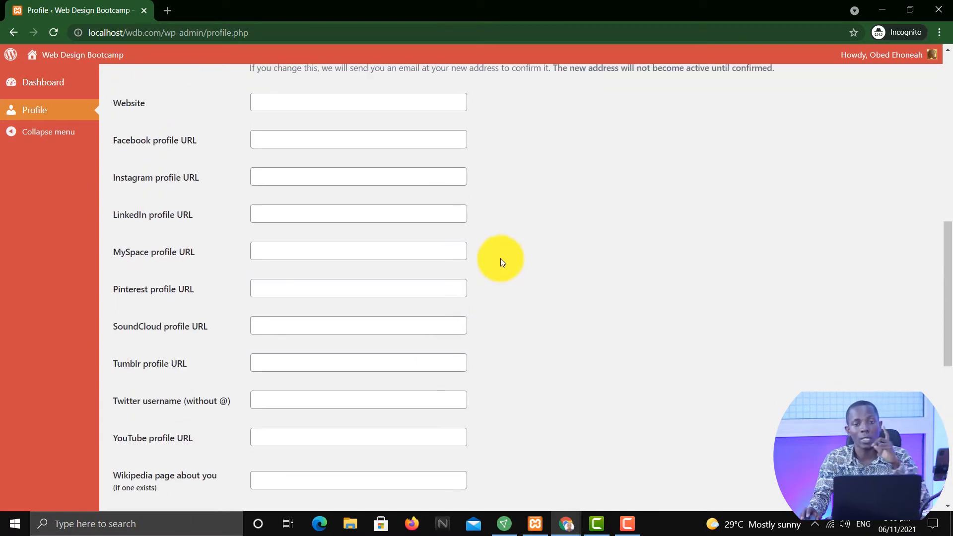
pyautogui.scroll(10, 502, 256)
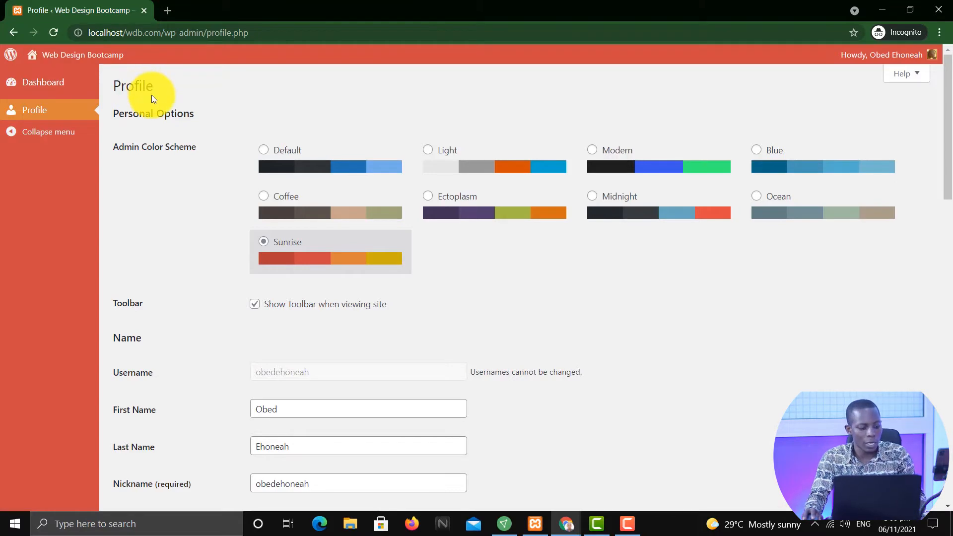
# In the admin session, edit the new user, change their role to Contributor and update the user
pyautogui.hotkey('alt', 'Tab')
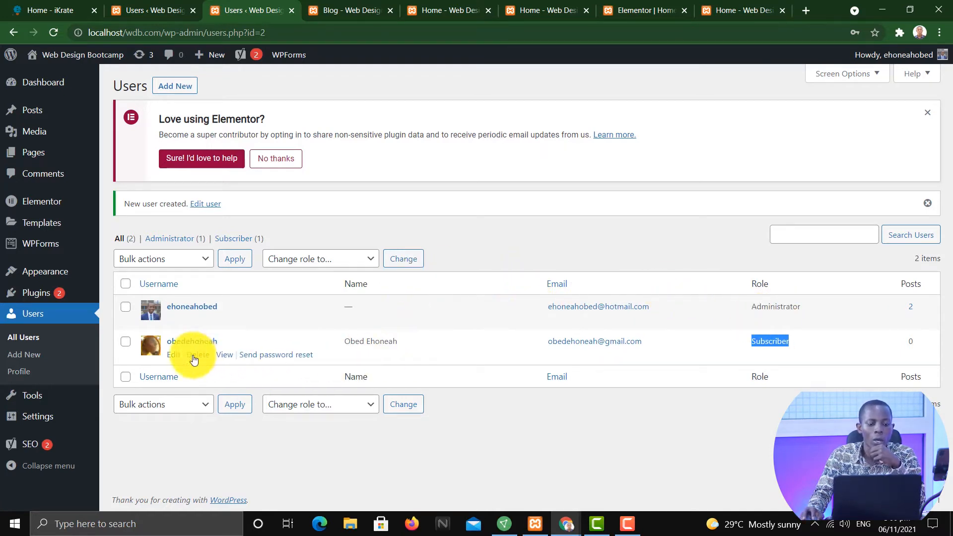
pyautogui.click(172, 356)
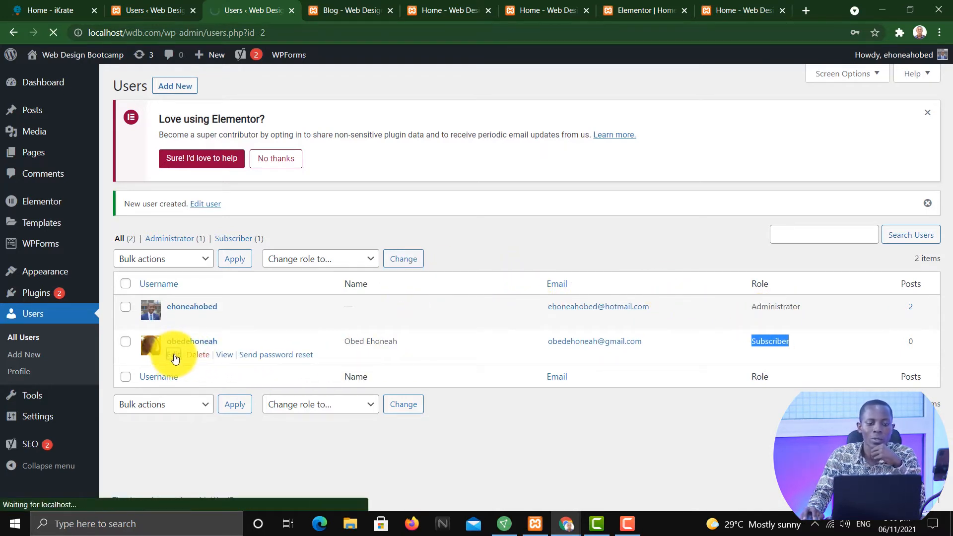
pyautogui.scroll(-6, 429, 289)
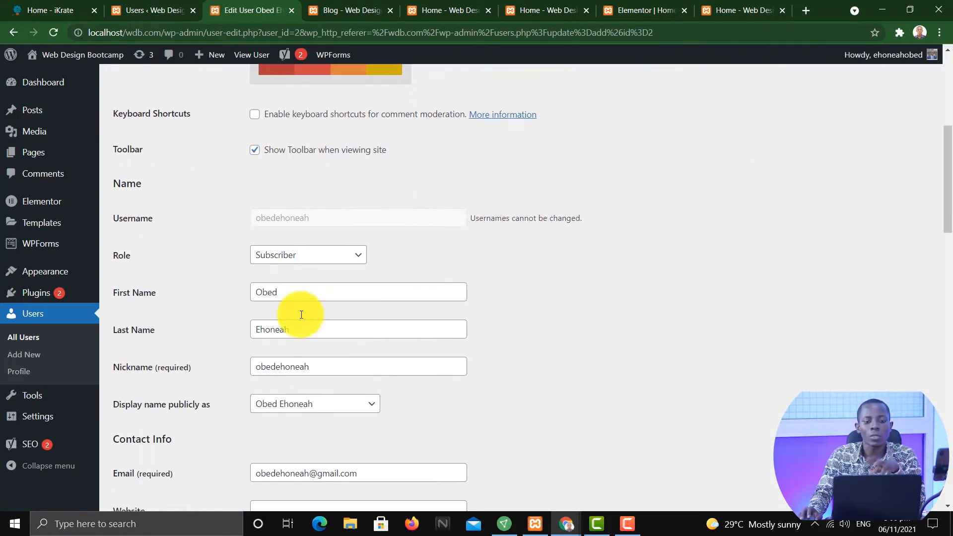
pyautogui.click(305, 257)
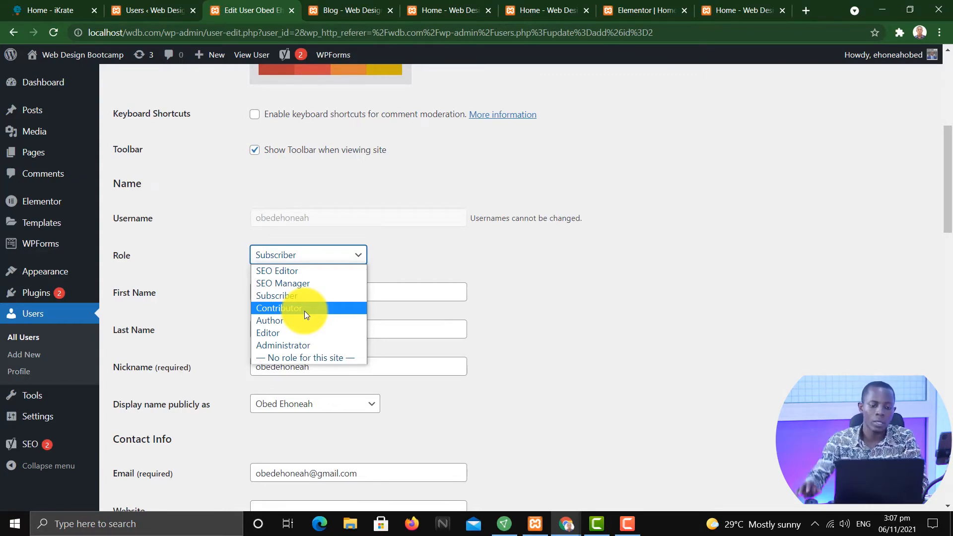
pyautogui.click(305, 311)
pyautogui.scroll(-1, 470, 286)
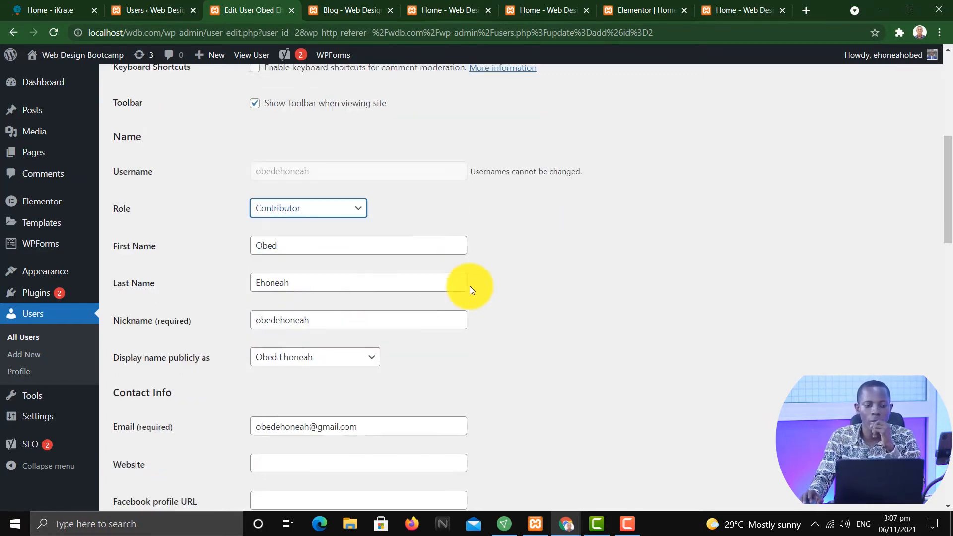
pyautogui.scroll(-20, 469, 286)
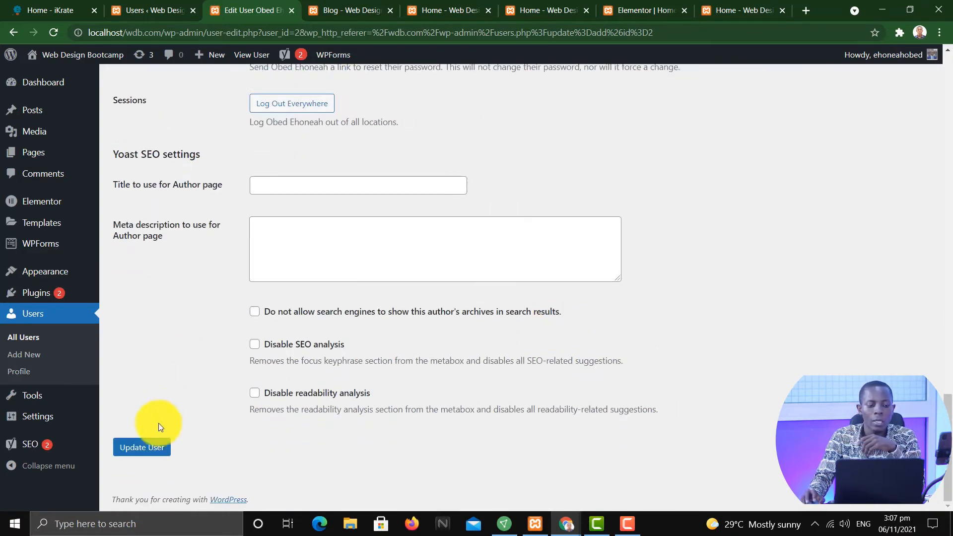
pyautogui.click(154, 447)
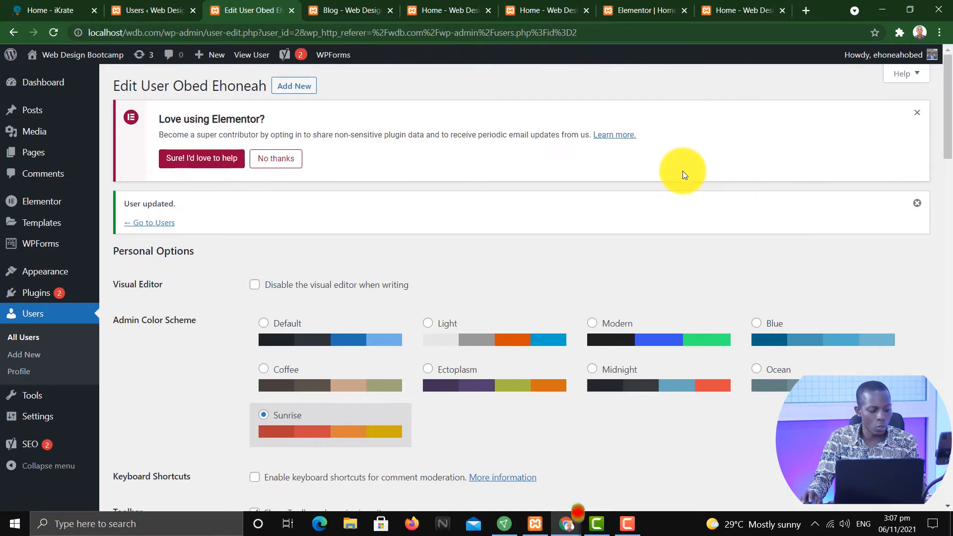
# In the contributor's session, open the new-post editor and return to the Profile page
pyautogui.hotkey('alt', 'Tab')
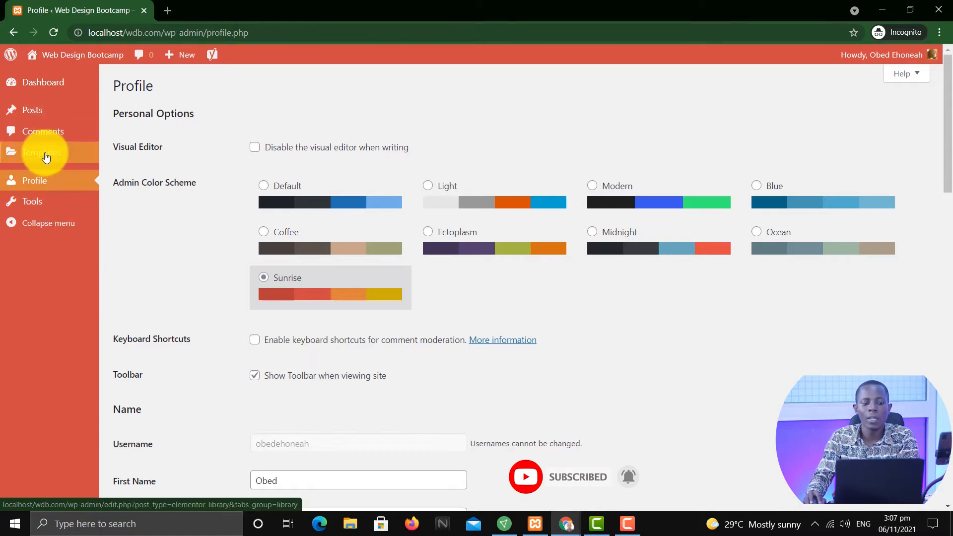
pyautogui.moveTo(34, 119)
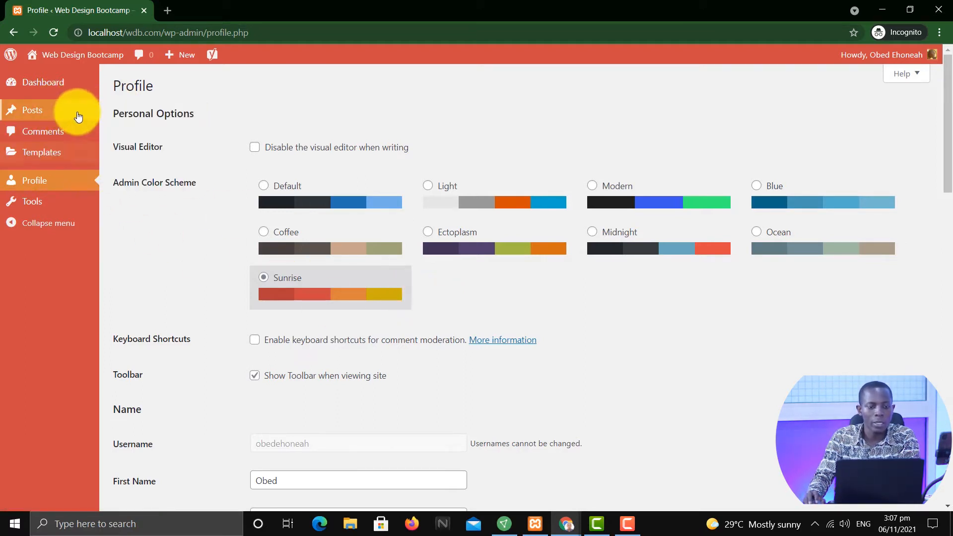
pyautogui.moveTo(80, 116)
pyautogui.click(125, 130)
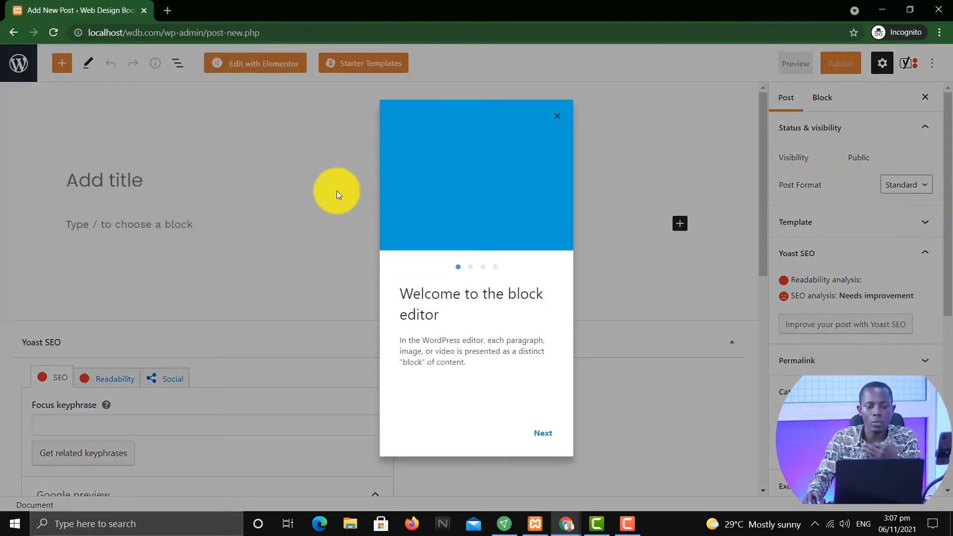
pyautogui.click(12, 33)
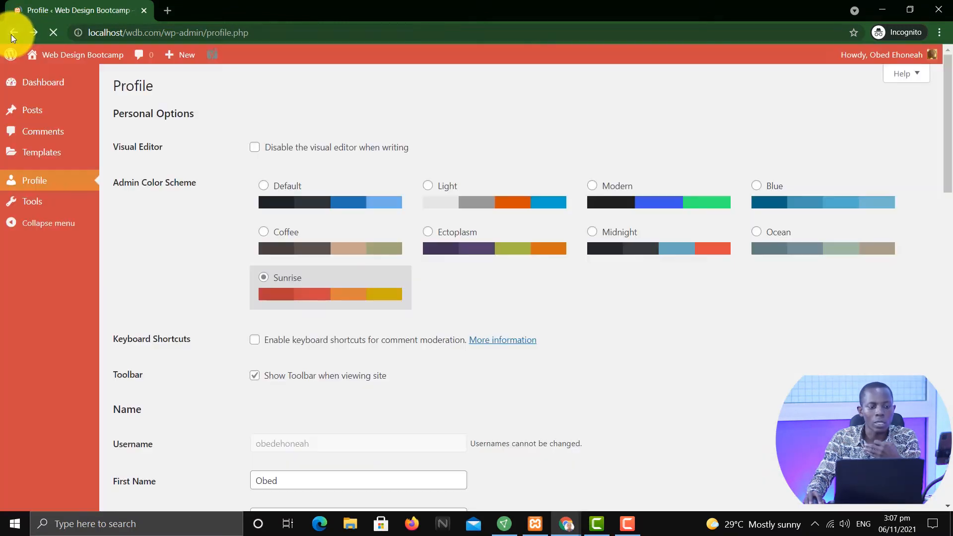
pyautogui.scroll(-3, 230, 230)
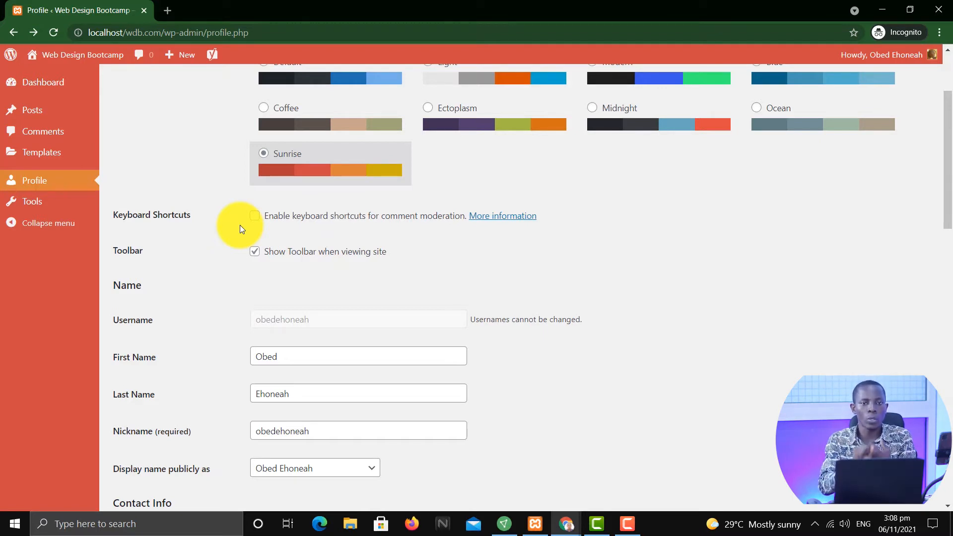
# In the admin session, change the new user's role to Author and update the user
pyautogui.scroll(3, 171, 149)
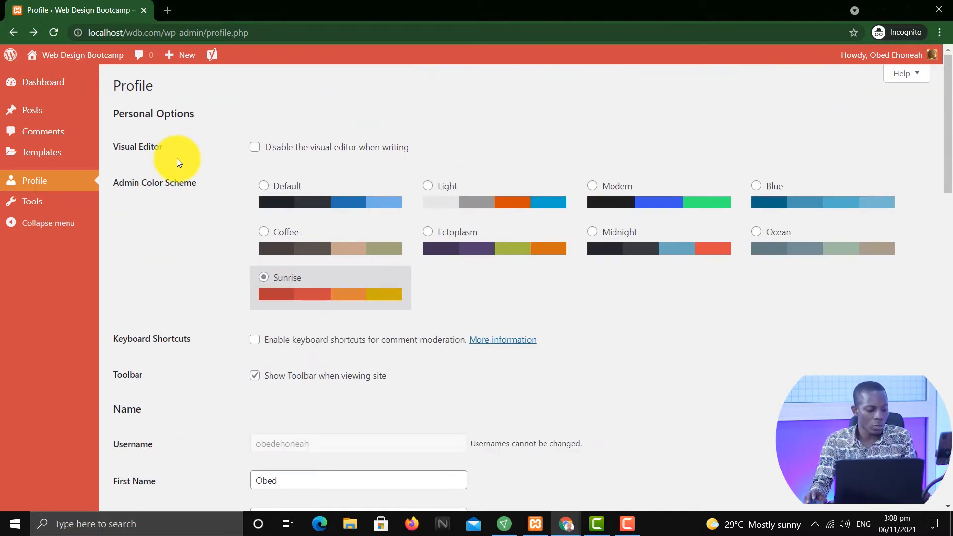
pyautogui.hotkey('alt', 'Tab')
pyautogui.scroll(-5, 380, 348)
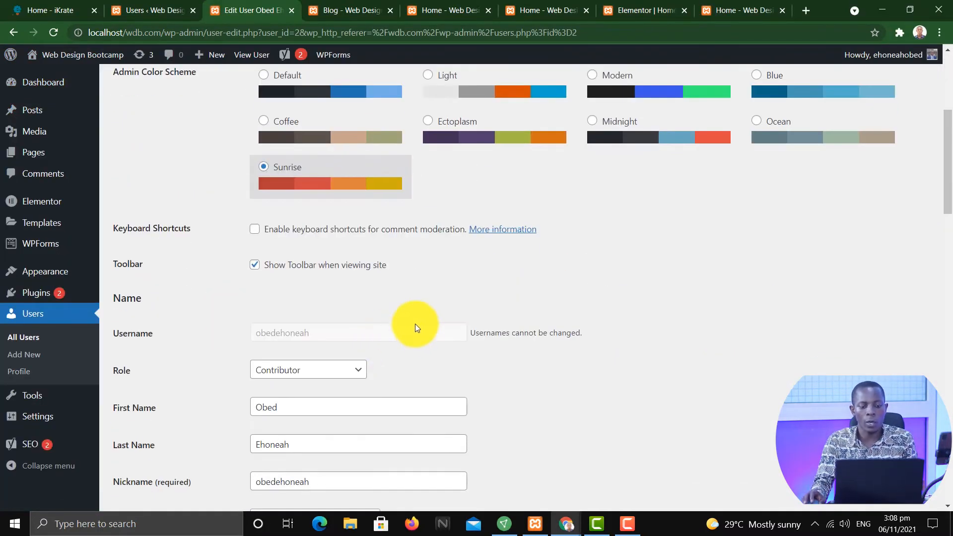
pyautogui.scroll(-1, 414, 324)
pyautogui.click(333, 307)
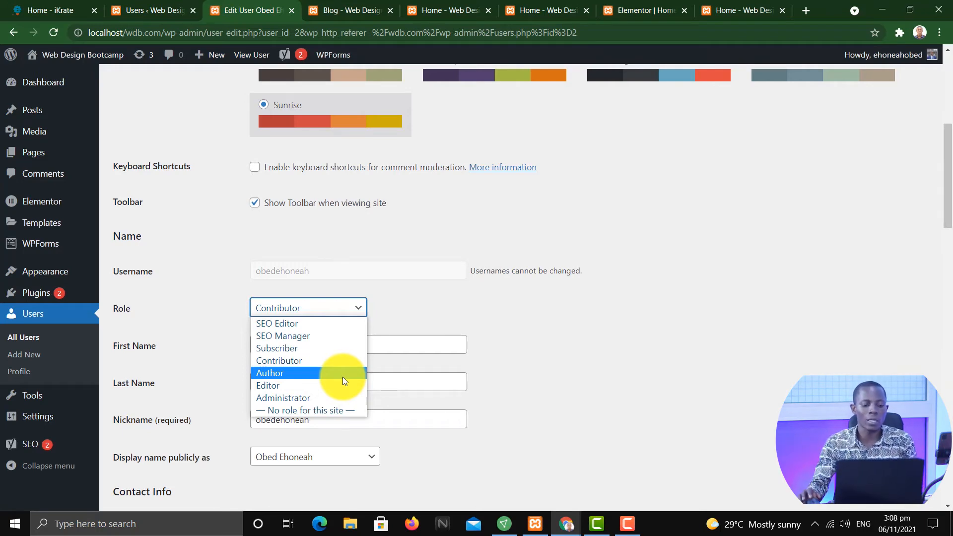
pyautogui.click(343, 377)
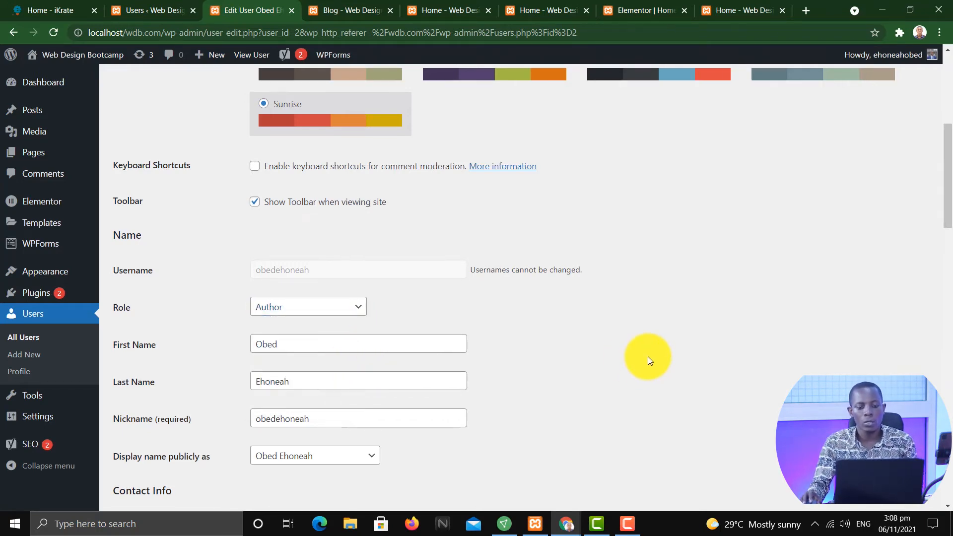
pyautogui.scroll(-6, 645, 360)
pyautogui.scroll(-15, 645, 360)
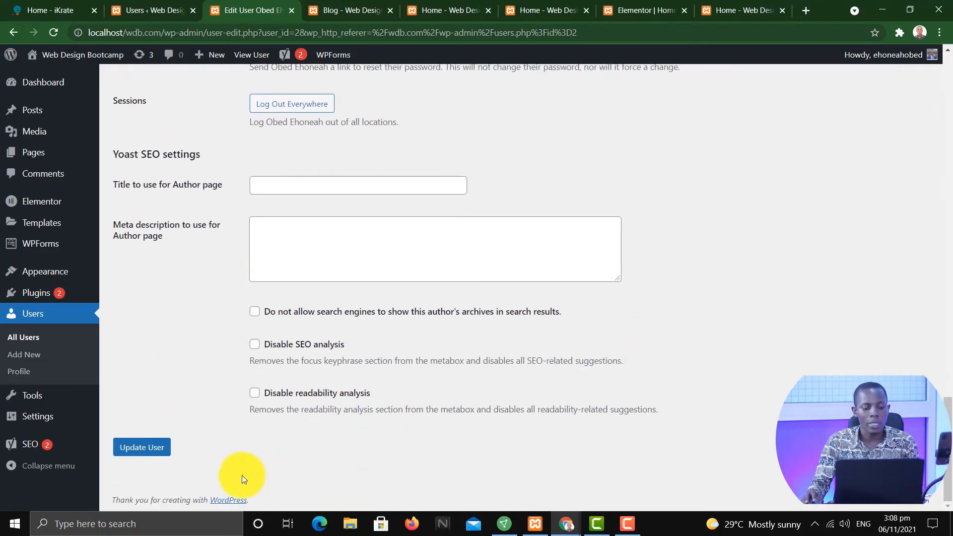
pyautogui.click(142, 447)
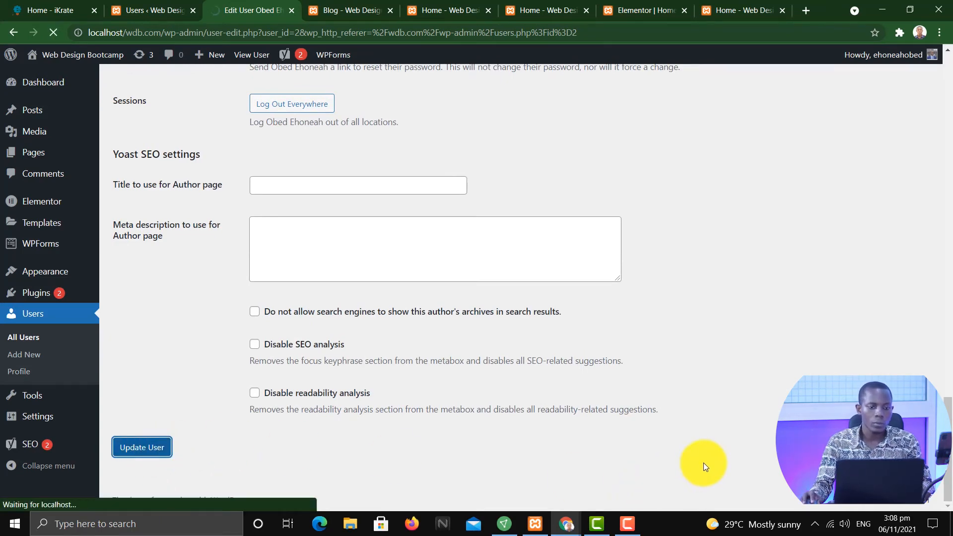
# Switch to the new user's session and reload the Profile page to check the menu
pyautogui.hotkey('alt', 'Tab')
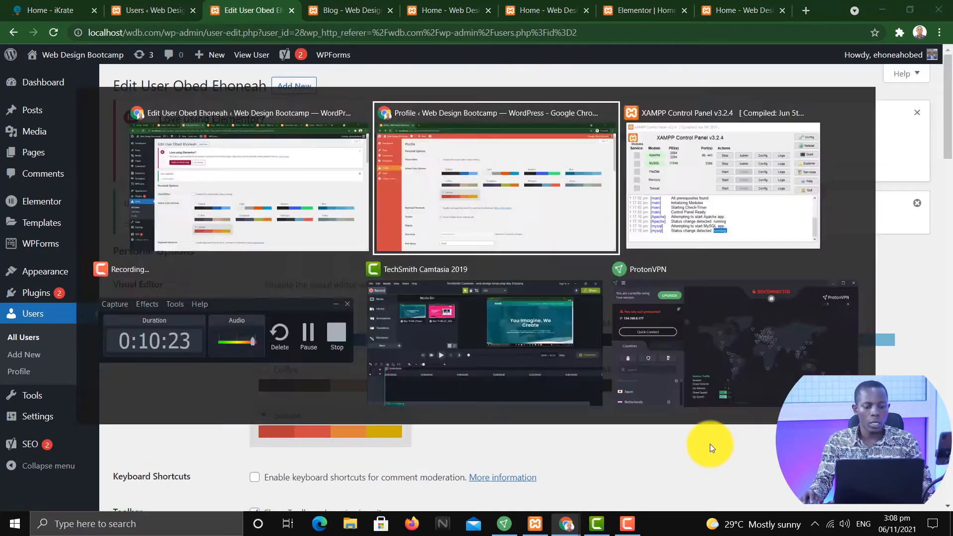
pyautogui.press('F5')
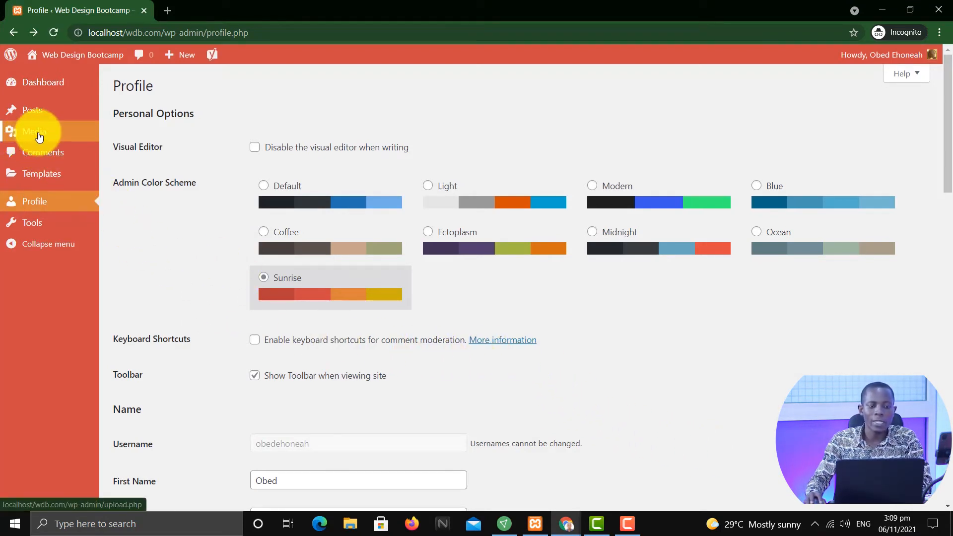
pyautogui.moveTo(41, 134)
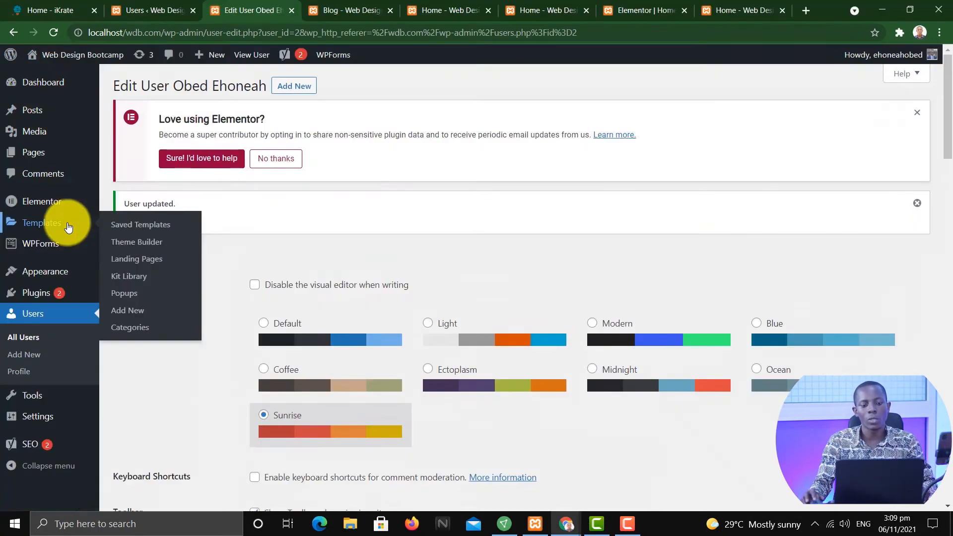
# In the admin session, change the user's role to Editor and update the user
pyautogui.scroll(-10, 447, 268)
pyautogui.scroll(-15, 504, 309)
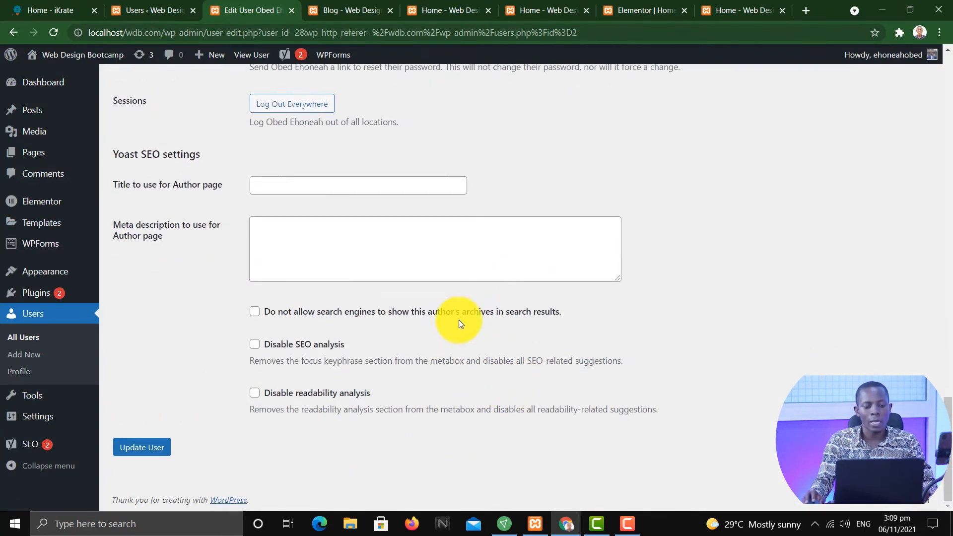
pyautogui.scroll(10, 461, 317)
pyautogui.scroll(-7, 462, 314)
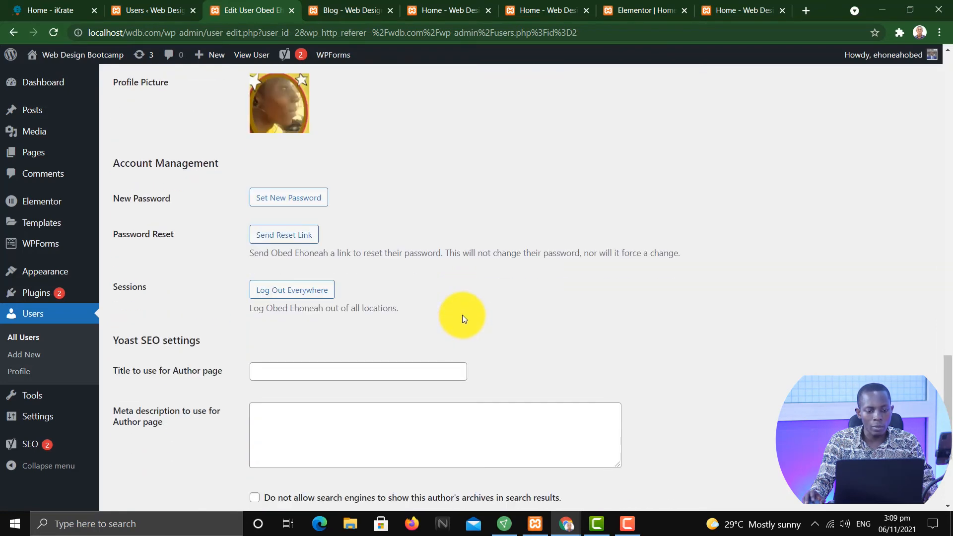
pyautogui.scroll(15, 394, 271)
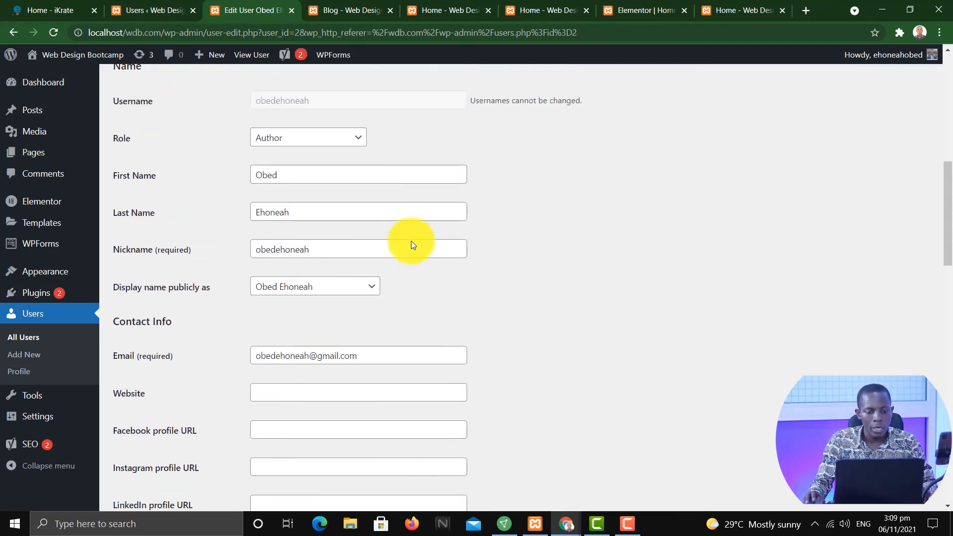
pyautogui.scroll(3, 400, 260)
pyautogui.click(329, 323)
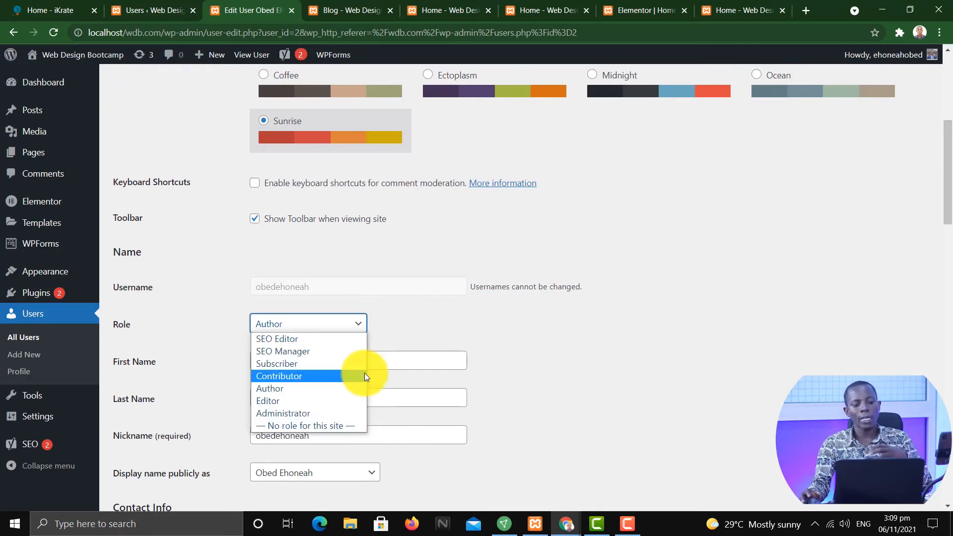
pyautogui.click(328, 400)
pyautogui.scroll(-5, 676, 347)
pyautogui.scroll(-15, 678, 350)
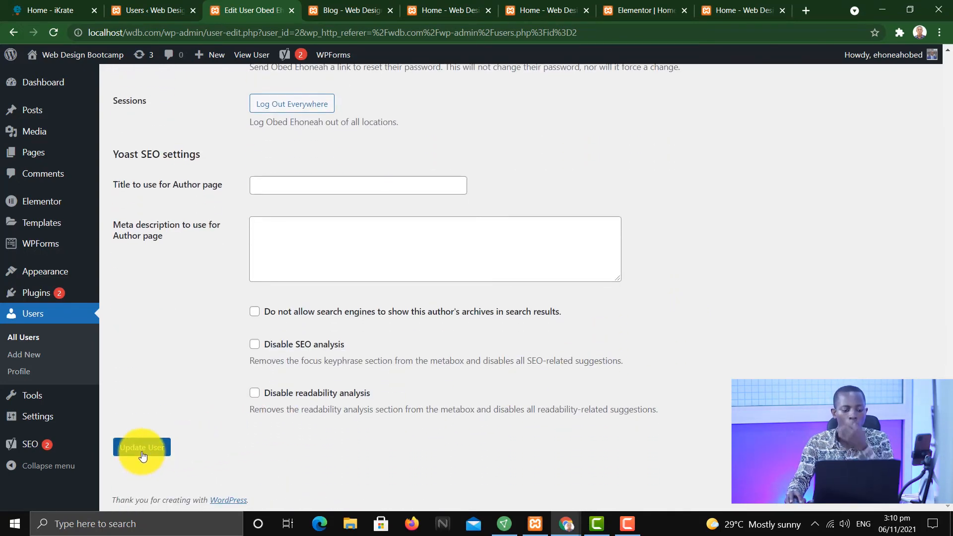
pyautogui.click(141, 453)
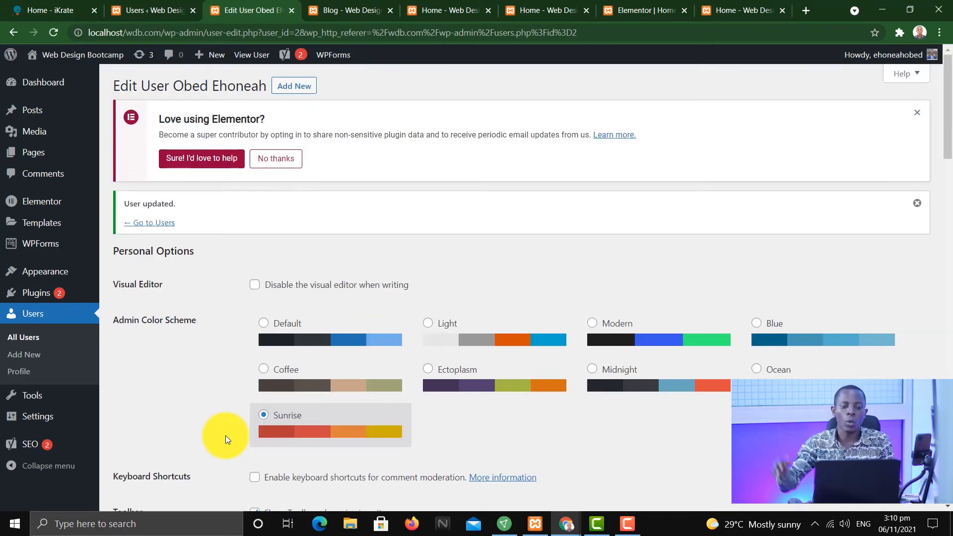
# Switch to the new user's session, reload the Profile page and inspect the Pages menu
pyautogui.hotkey('alt', 'Tab')
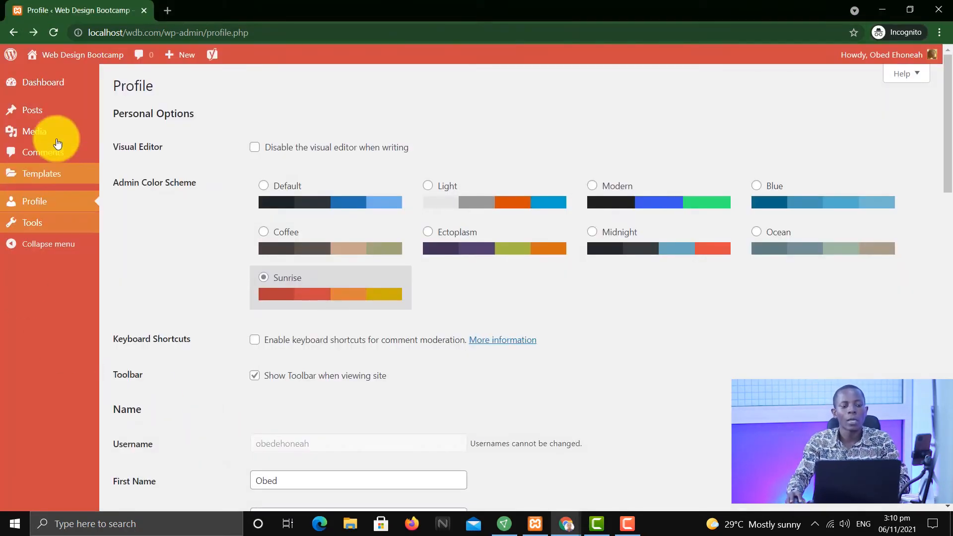
pyautogui.click(55, 34)
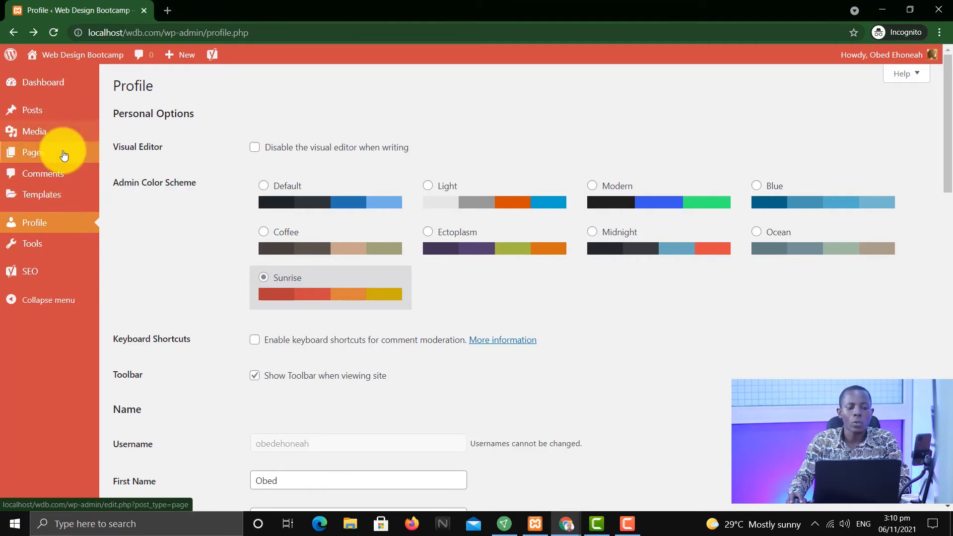
pyautogui.moveTo(56, 156)
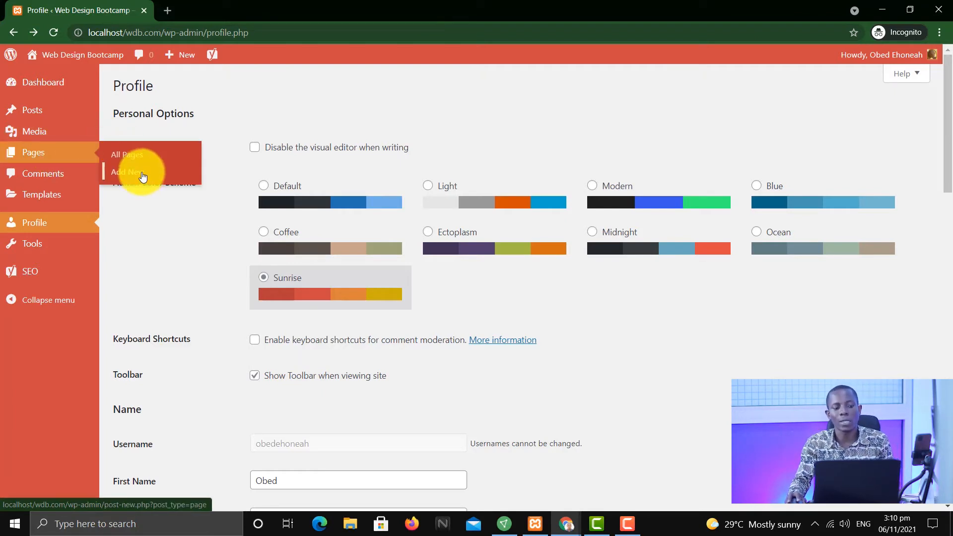
pyautogui.moveTo(77, 128)
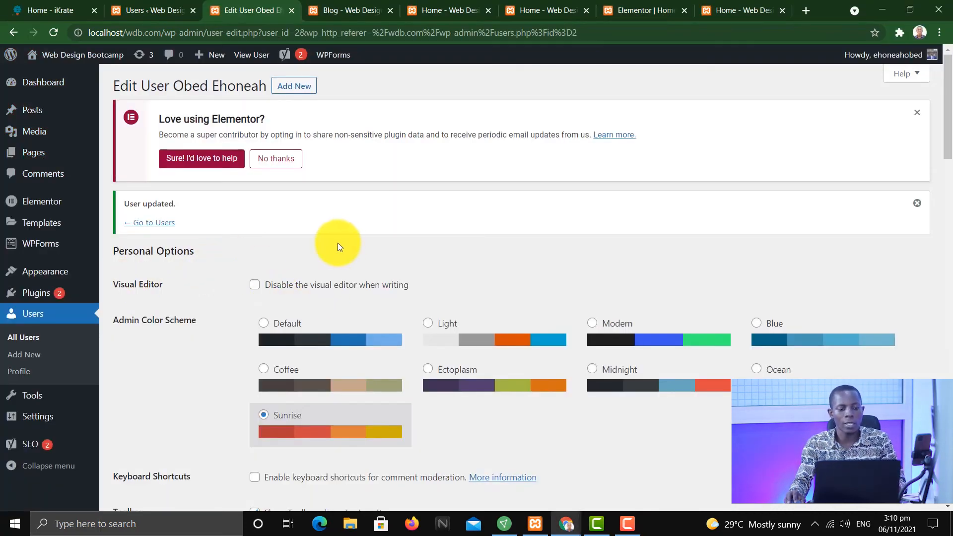
pyautogui.scroll(-5, 337, 247)
pyautogui.moveTo(47, 226)
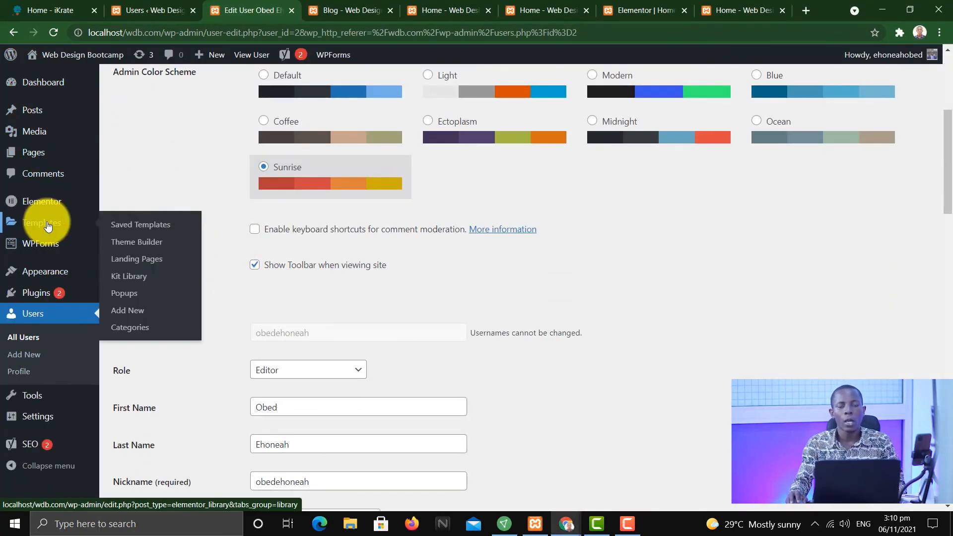
pyautogui.scroll(-6, 49, 297)
pyautogui.scroll(3, 49, 368)
pyautogui.moveTo(52, 390)
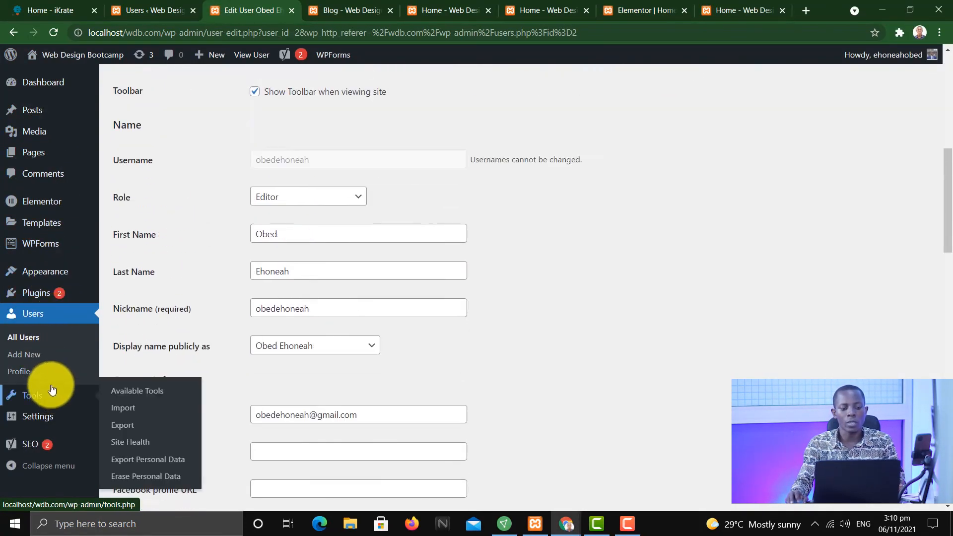
pyautogui.scroll(3, 85, 273)
pyautogui.scroll(5, 571, 357)
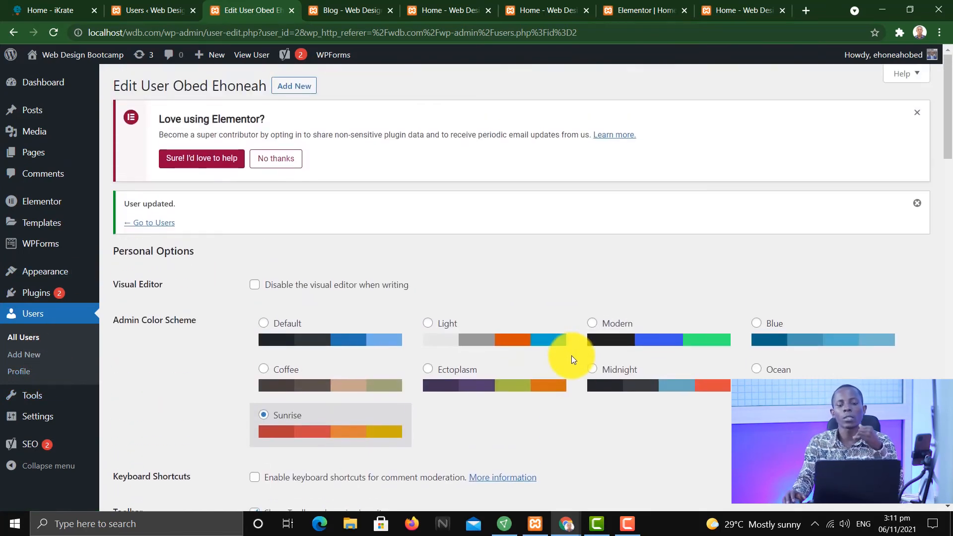